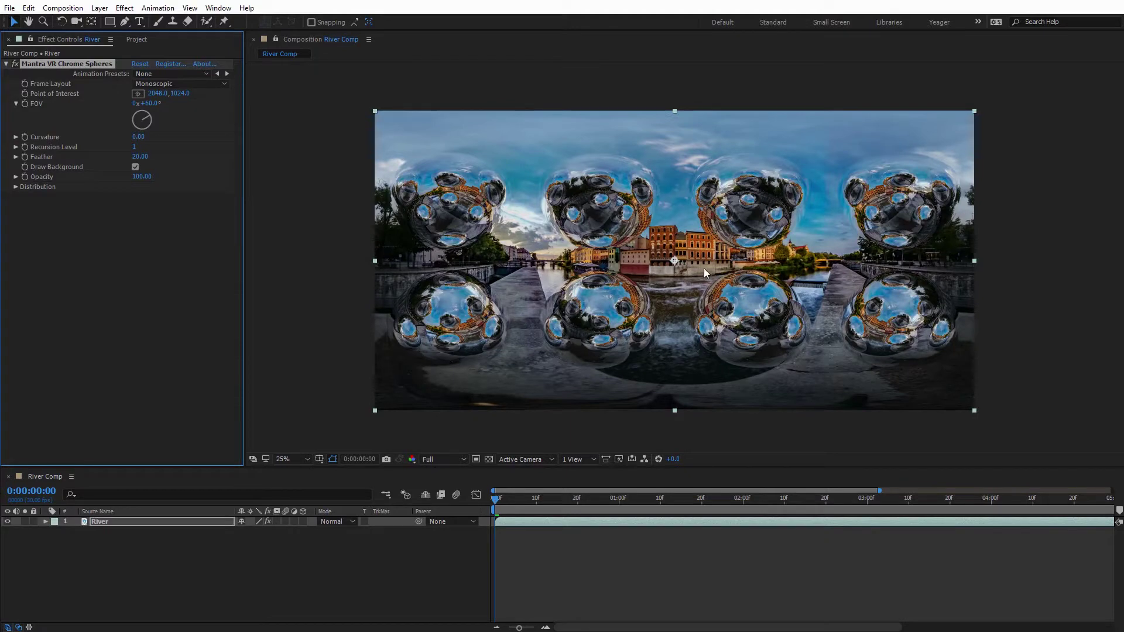
Step: Examine the chrome spheres across the River panorama up close and review the Frame Layout choices, leaving it at Monoscopic
scroll(701, 268, up, 2)
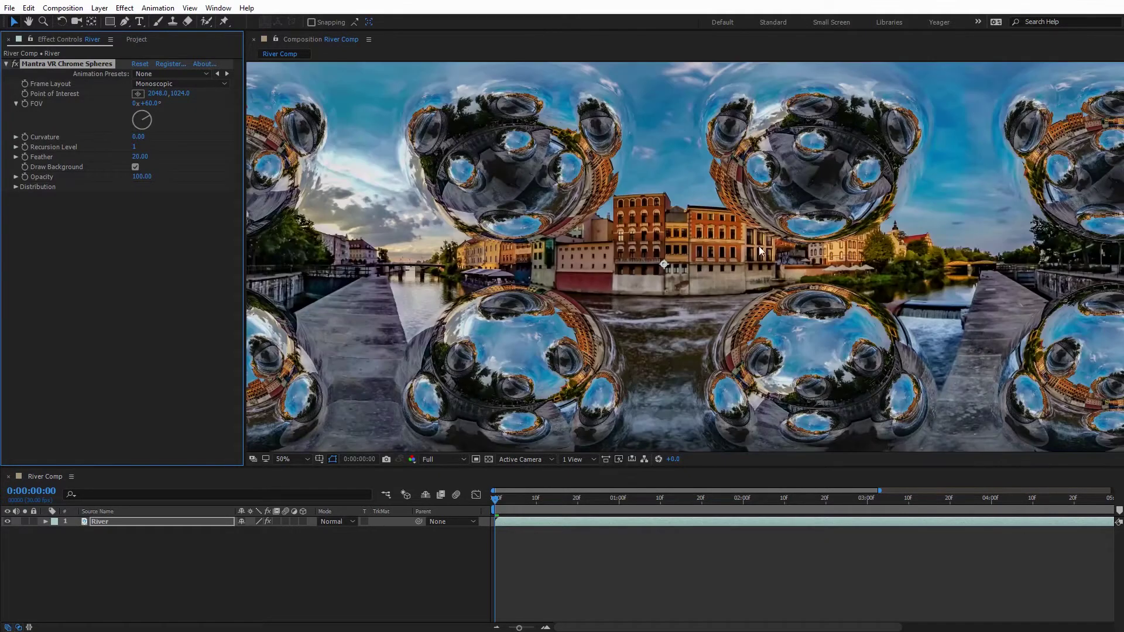
drag(814, 195, 684, 265)
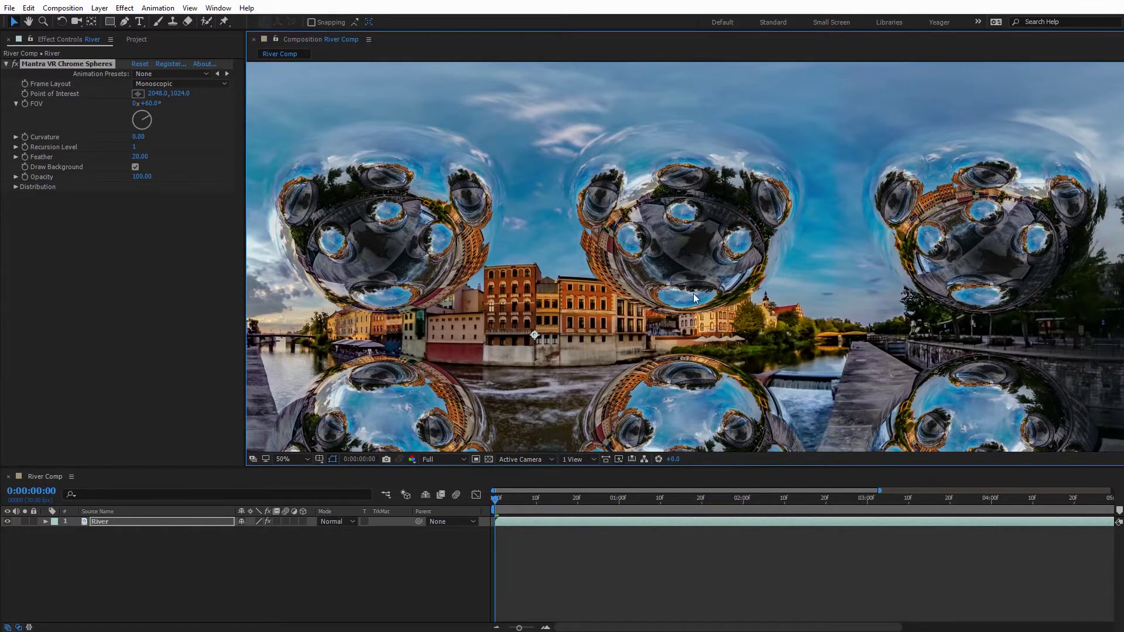
key(/)
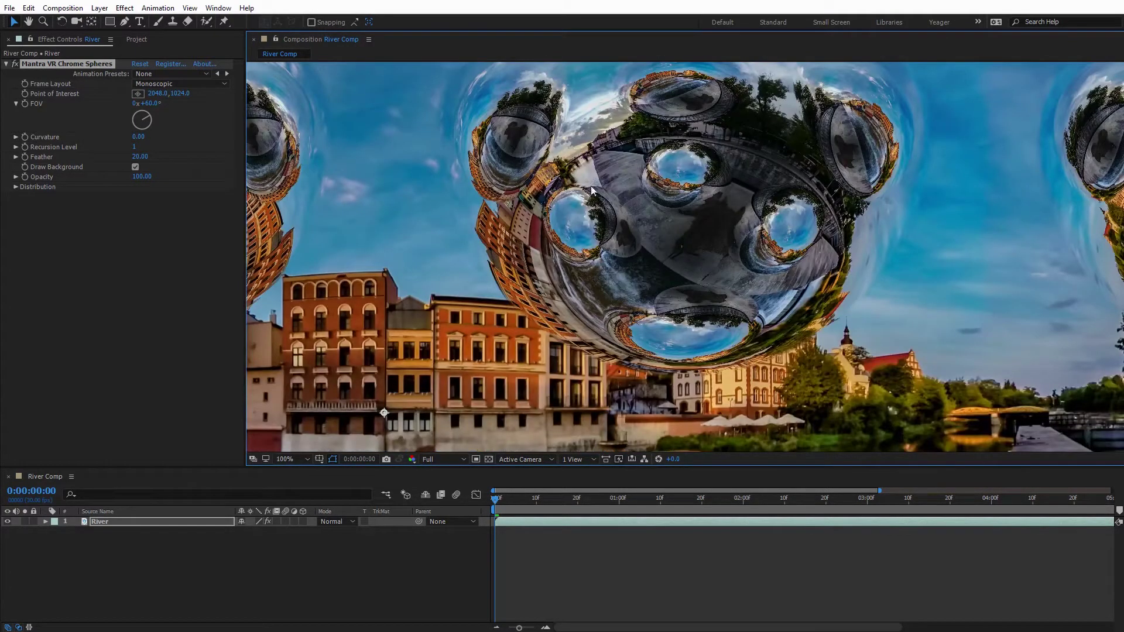
drag(725, 207, 702, 271)
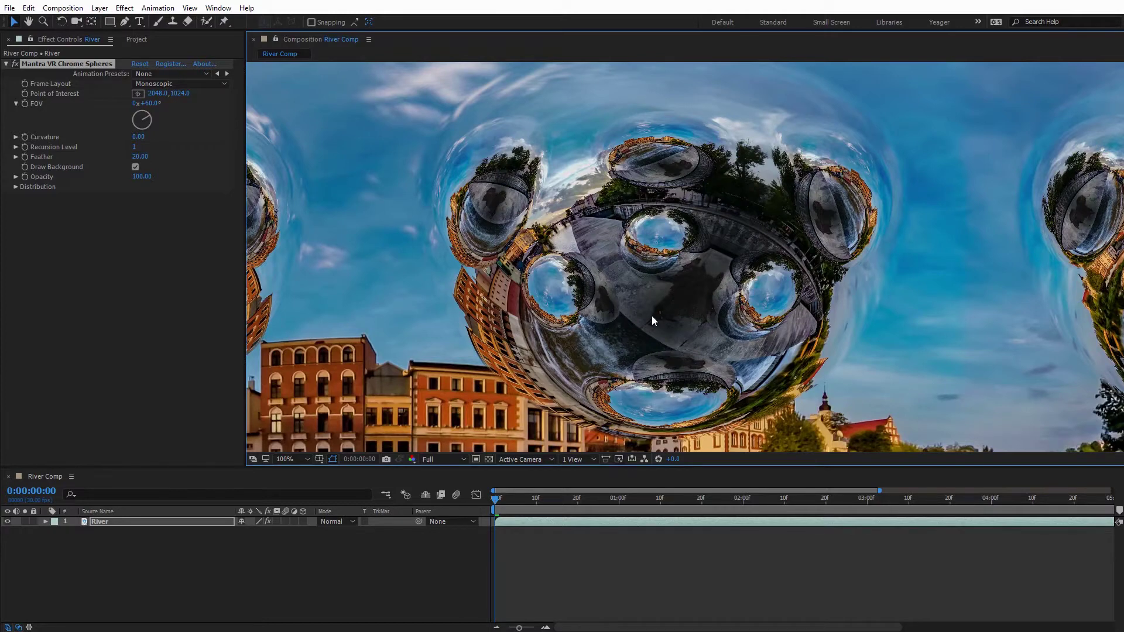
scroll(651, 316, down, 4)
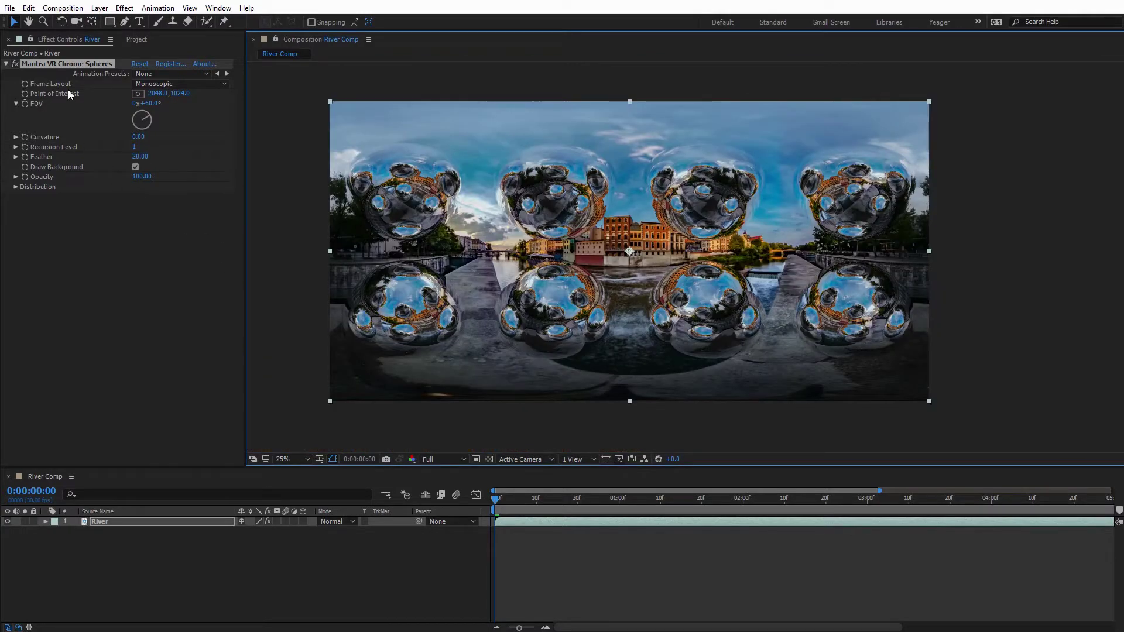
click(156, 86)
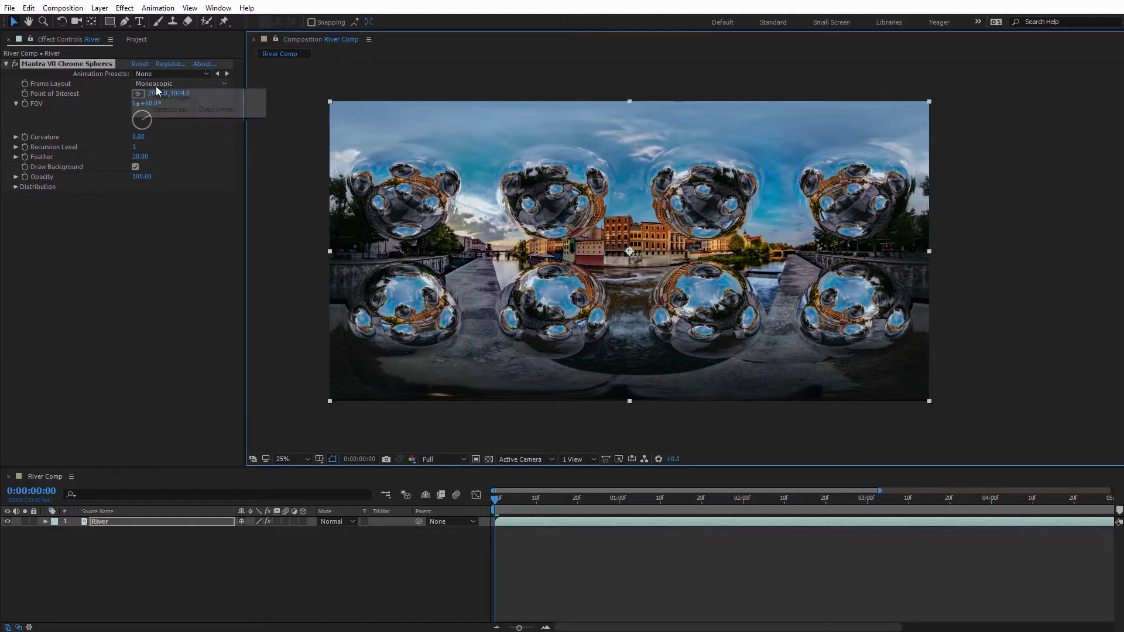
click(148, 92)
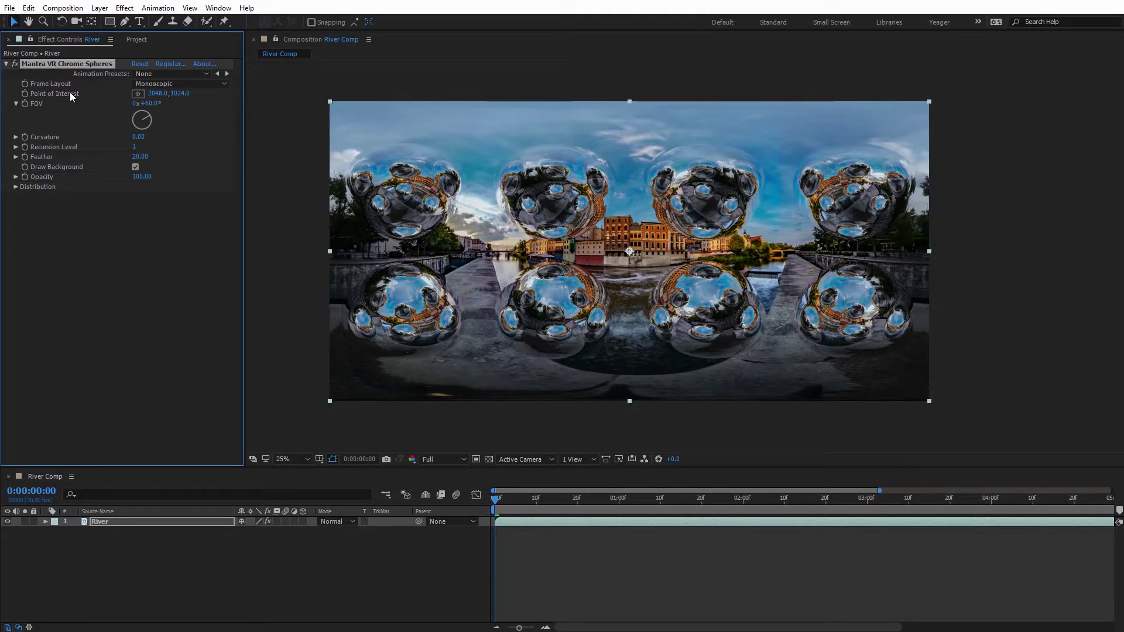
Step: Move the effect's point of interest toward the distant bridge, to about 1136, 940
key(slash)
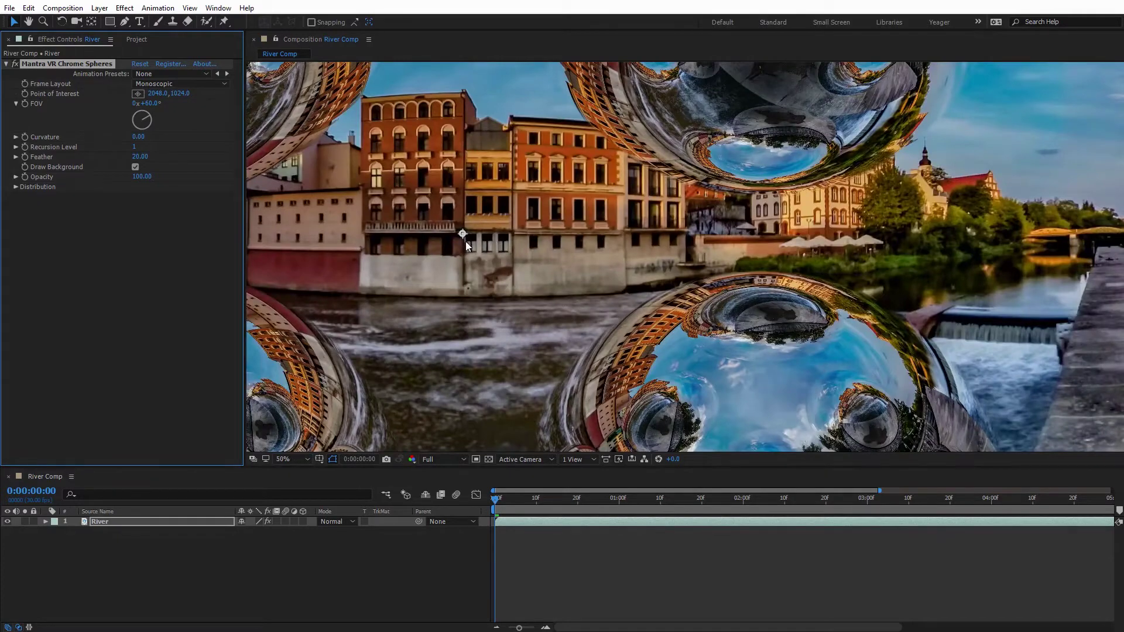
key(comma)
drag(631, 251, 495, 246)
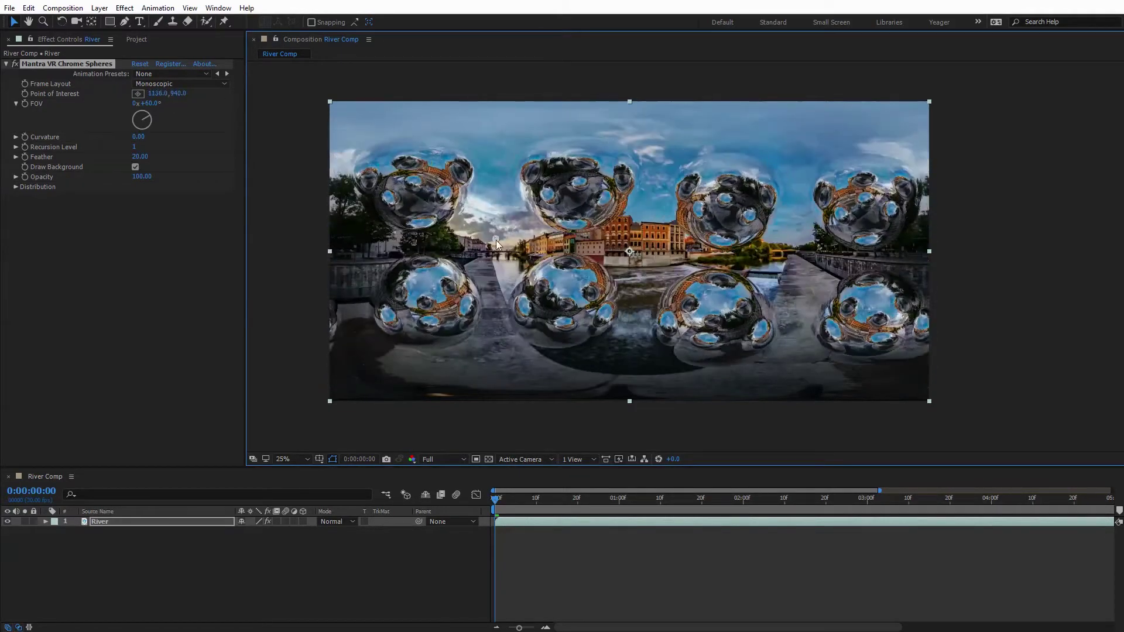
Step: Move the effect's point of interest back near the centre of the panorama, to about 2050, 1026
key(period)
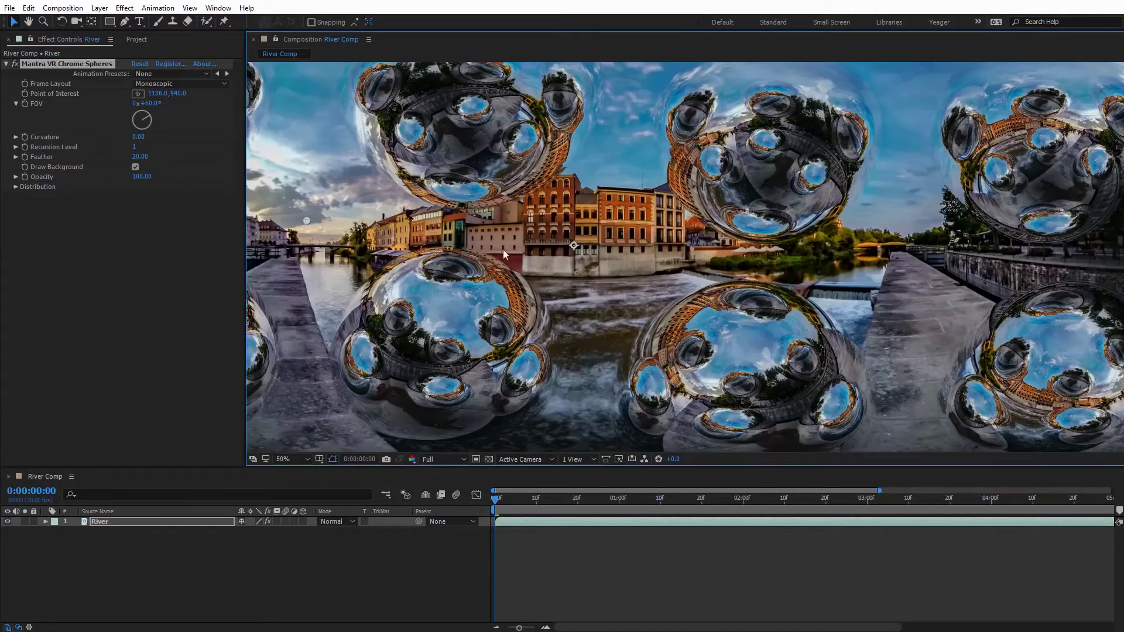
drag(430, 246, 487, 239)
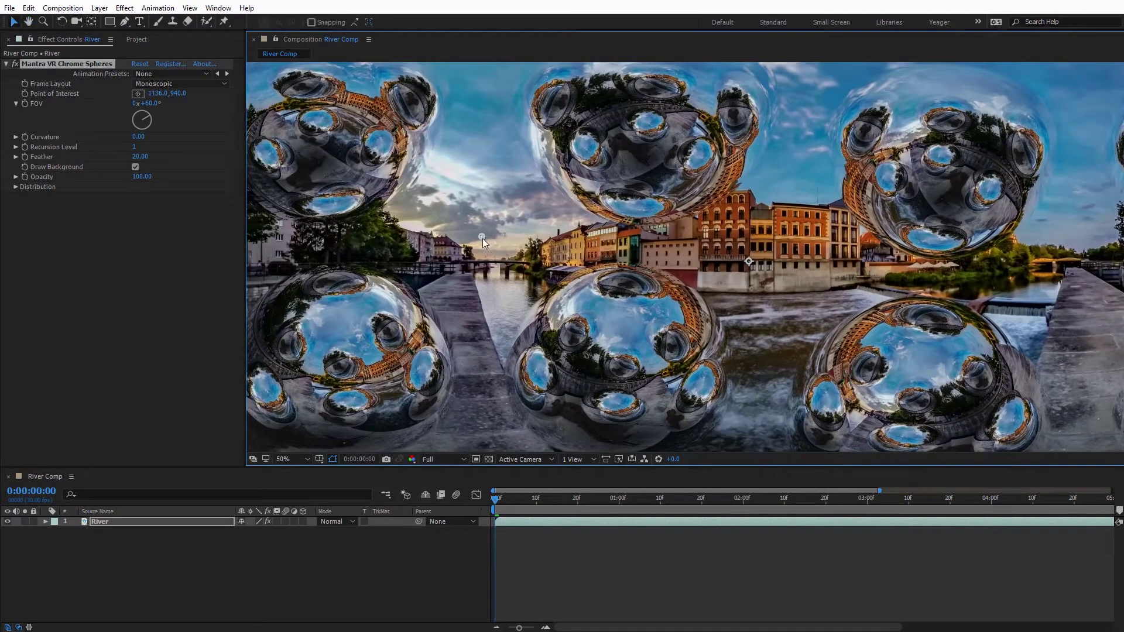
drag(494, 284, 754, 261)
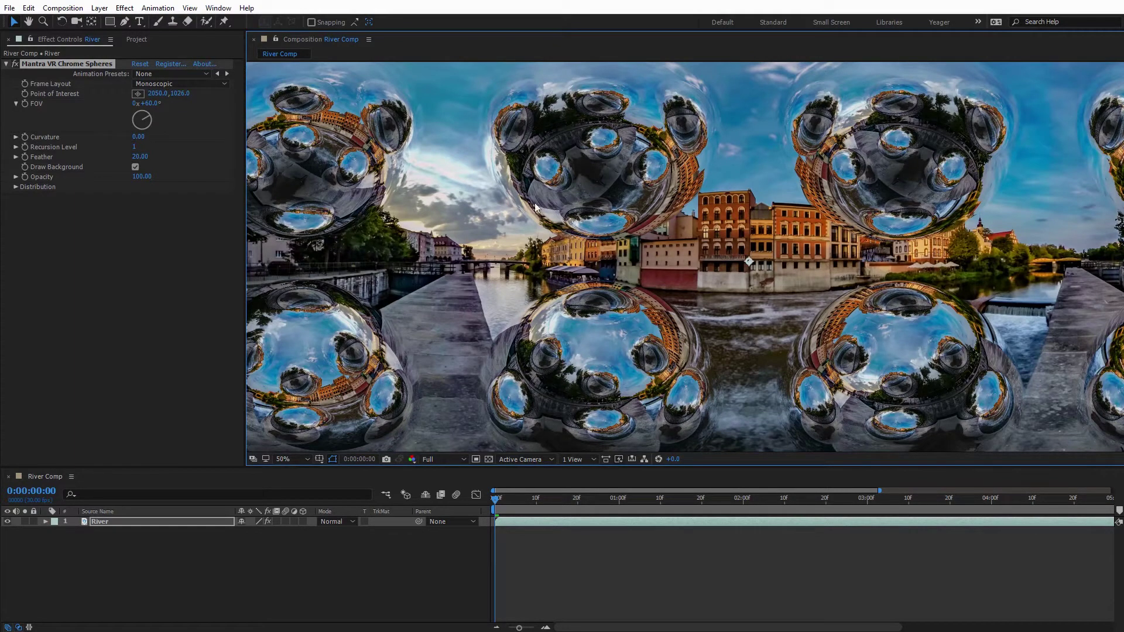
Step: Raise the chrome spheres' FOV to about 141° and bring the whole panorama into view
drag(151, 107, 201, 109)
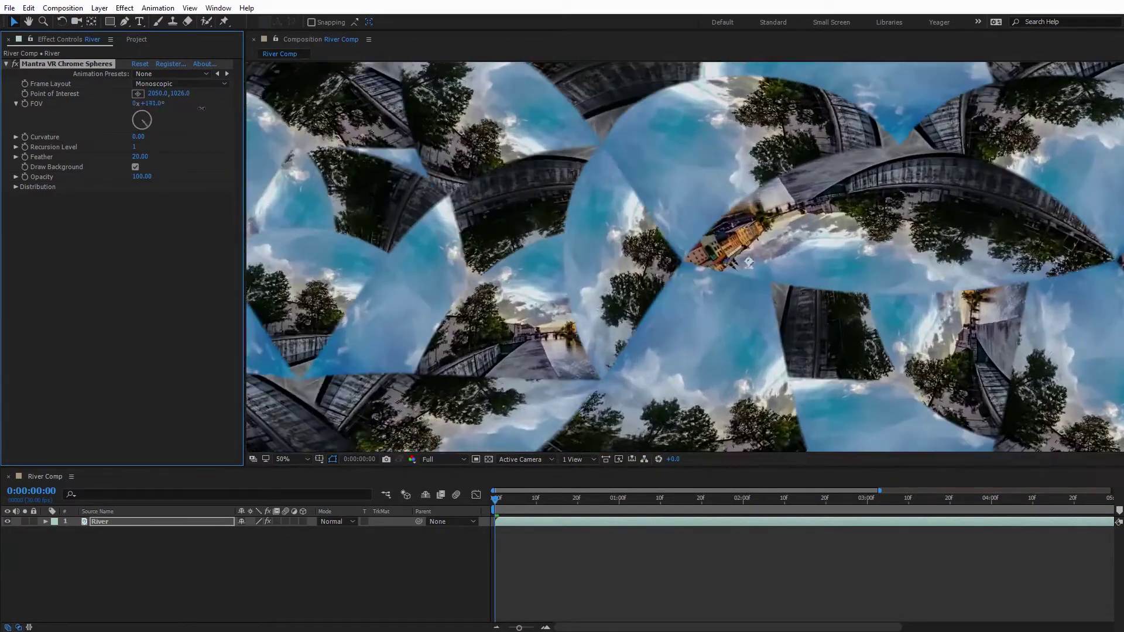
key(comma)
key(comma)
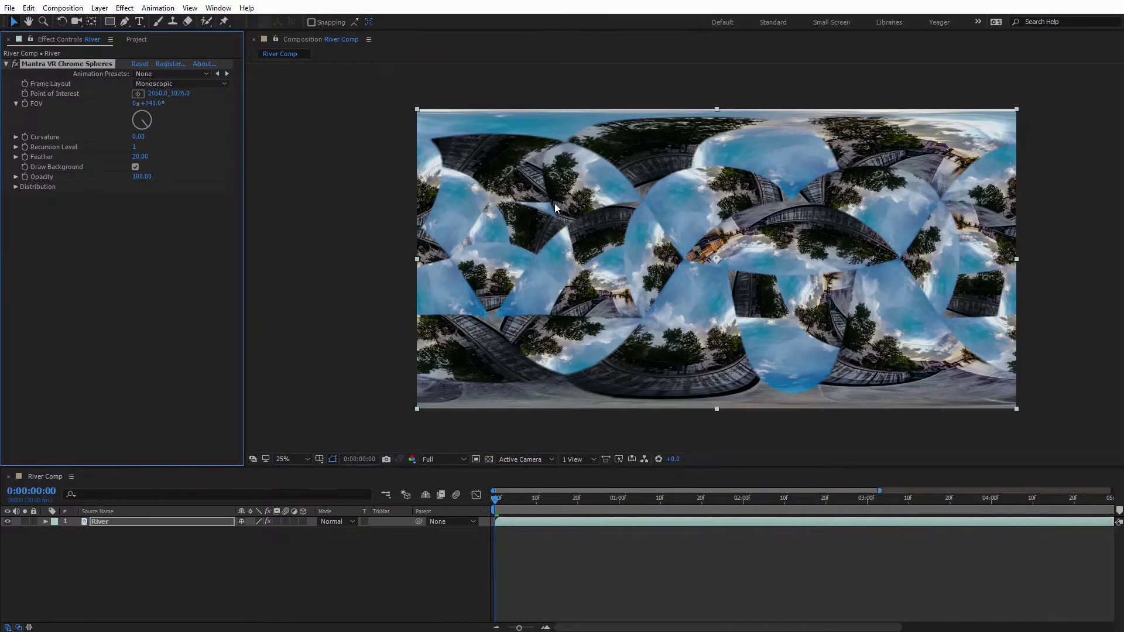
Step: Reduce the chrome spheres' FOV to 60°
drag(156, 104, 112, 118)
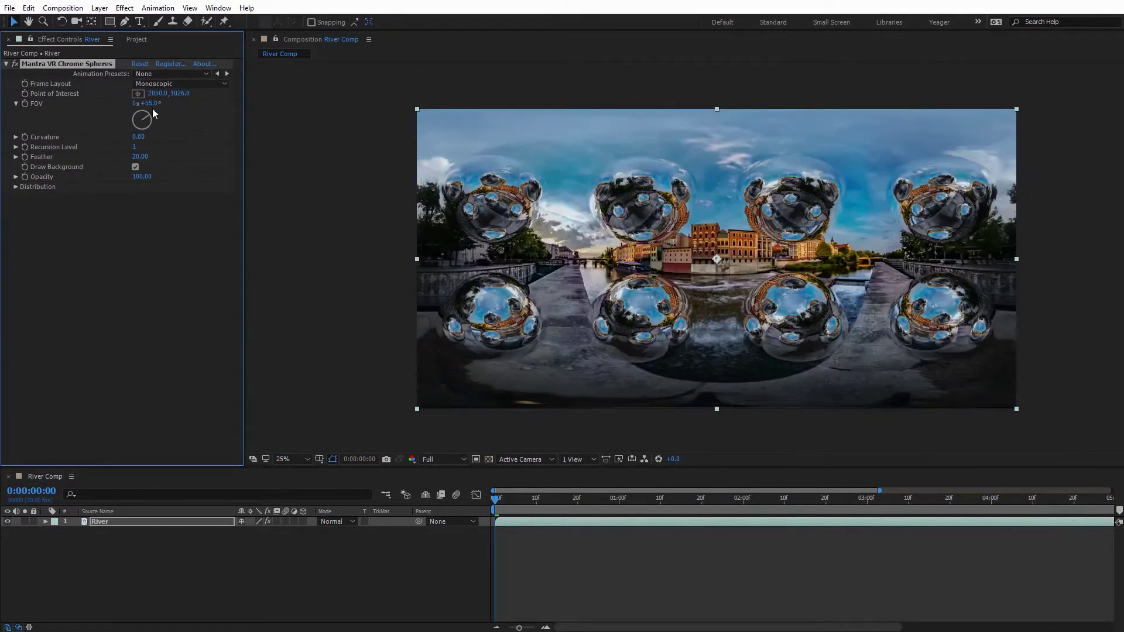
click(150, 103)
text(60)
key(Return)
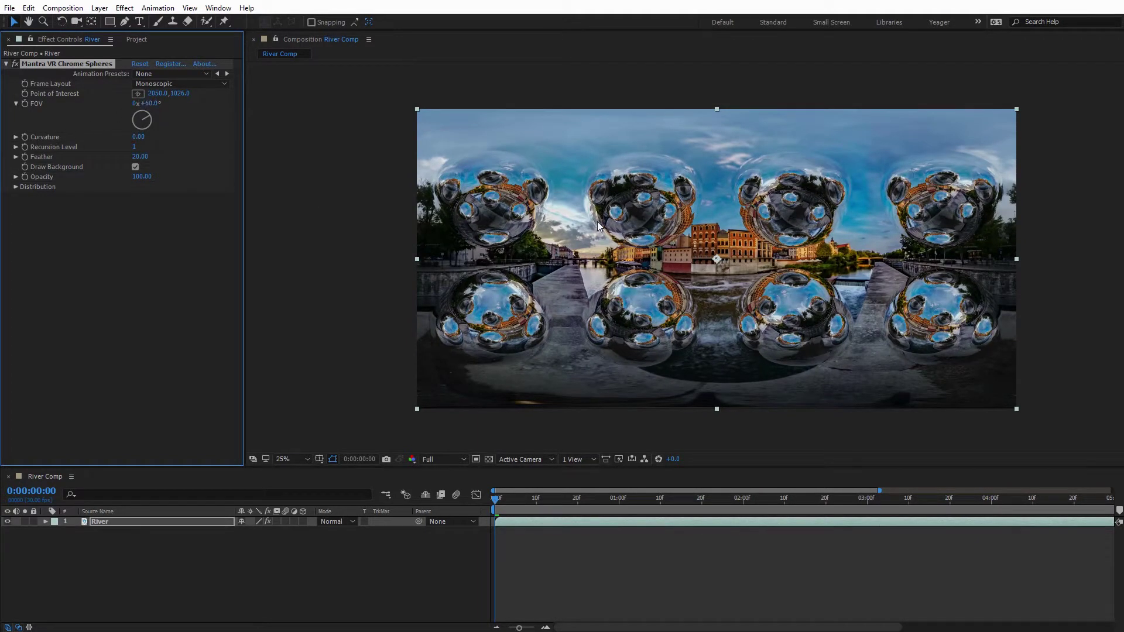
Step: Lower the chrome spheres' Curvature to about -45.3
scroll(598, 225, up, 2)
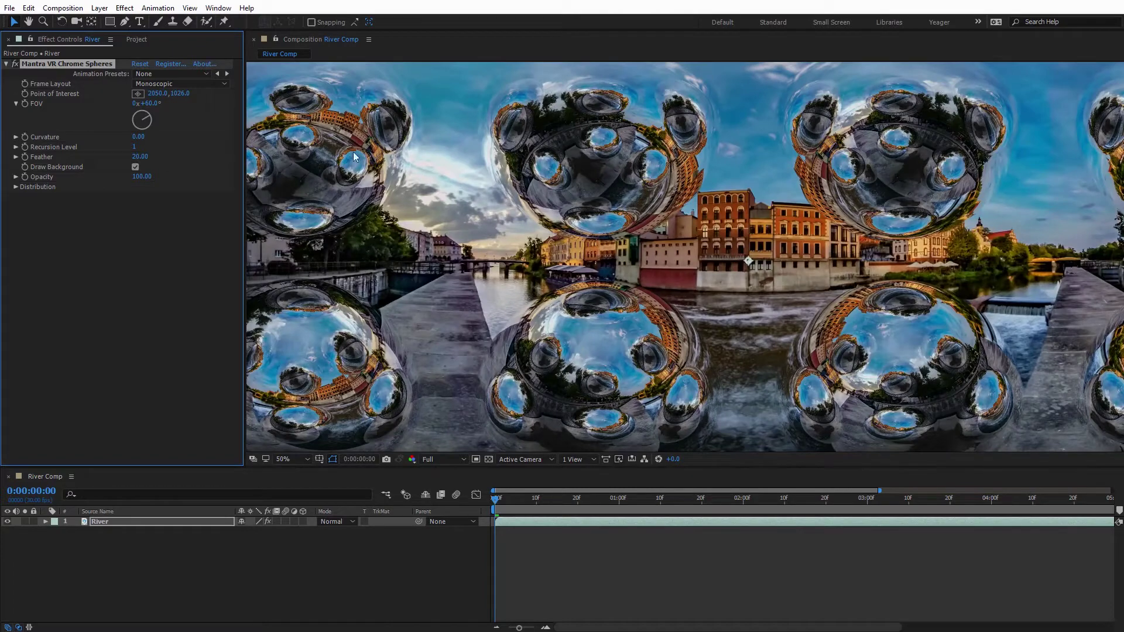
drag(143, 140, 1, 141)
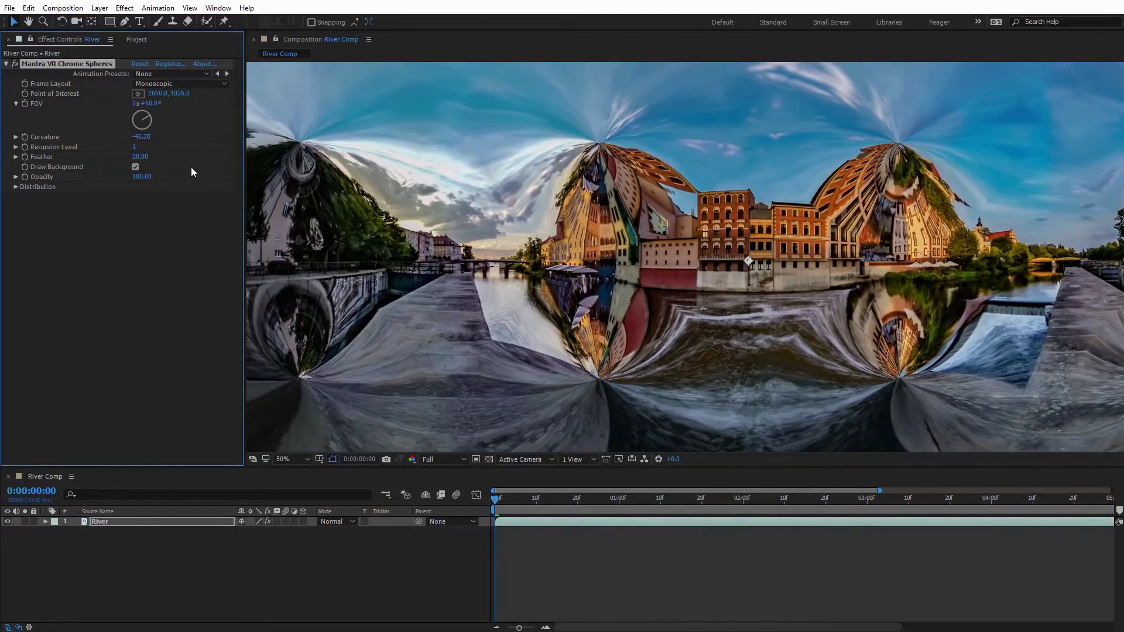
Step: Raise the FOV to about 112° and place the effect's point of interest at about 2086, 1090
scroll(717, 258, down, 2)
drag(717, 259, 740, 243)
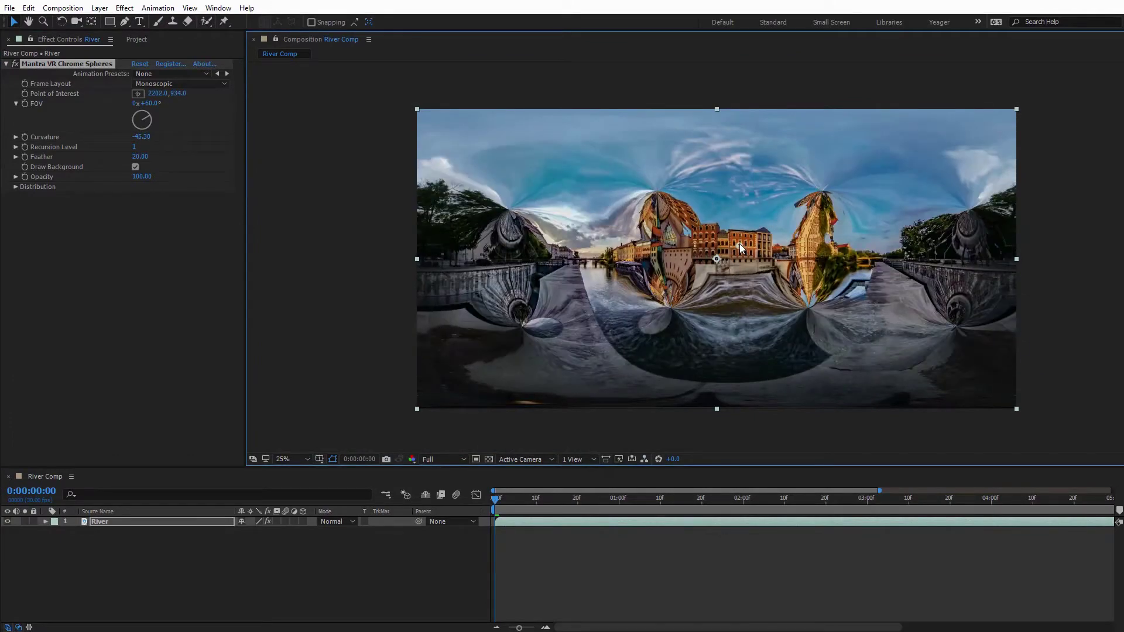
drag(150, 104, 183, 103)
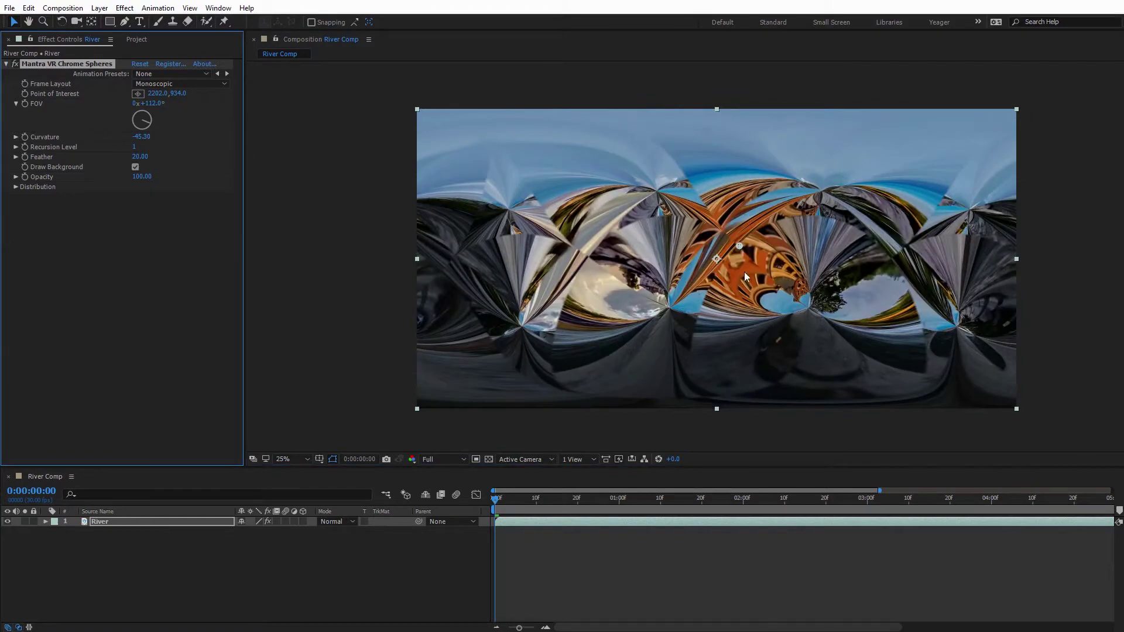
drag(740, 248, 724, 273)
Step: Set the chrome spheres' FOV to 60° and their Curvature to 0
click(154, 103)
text(60)
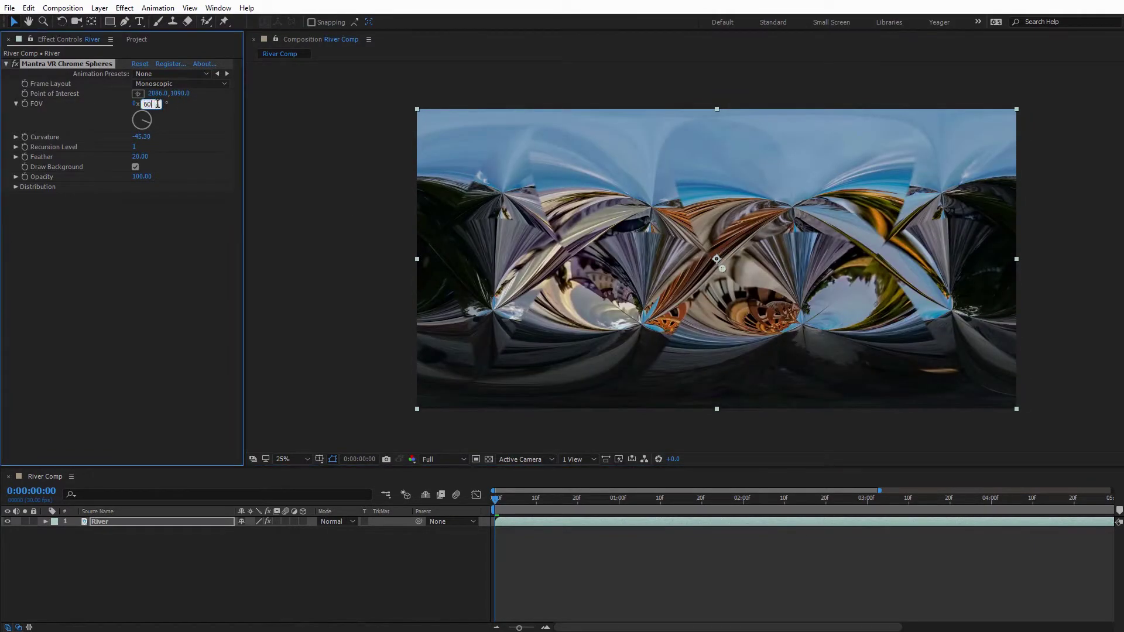
key(Return)
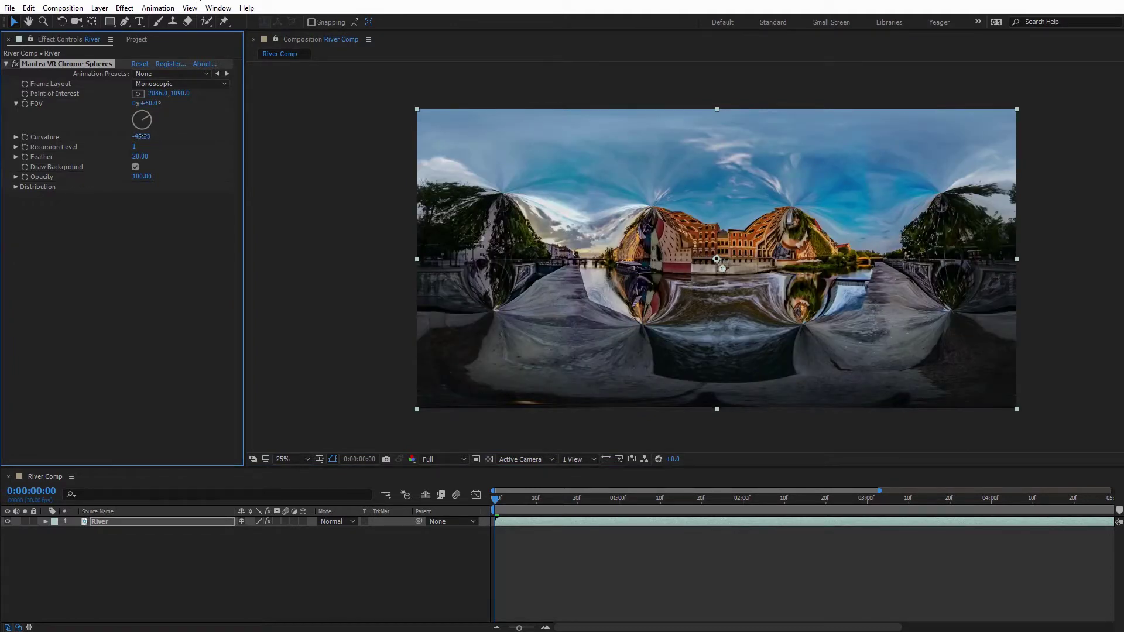
click(141, 137)
text(0)
key(Return)
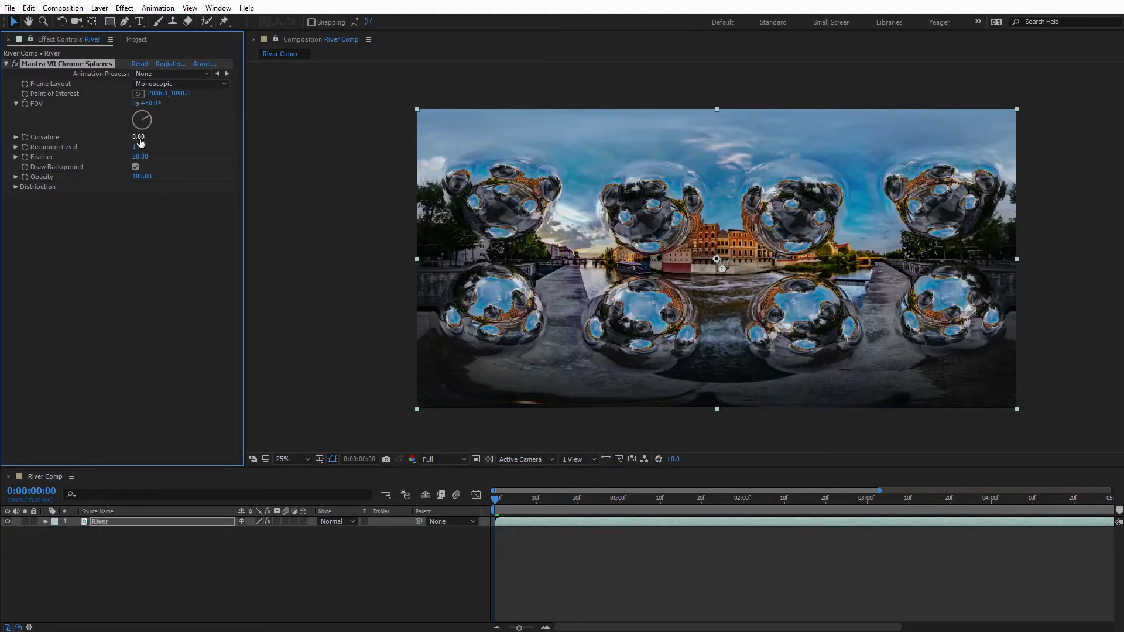
Step: Set the Recursion Level to 2, with one upper sphere shown close up
scroll(698, 195, up, 3)
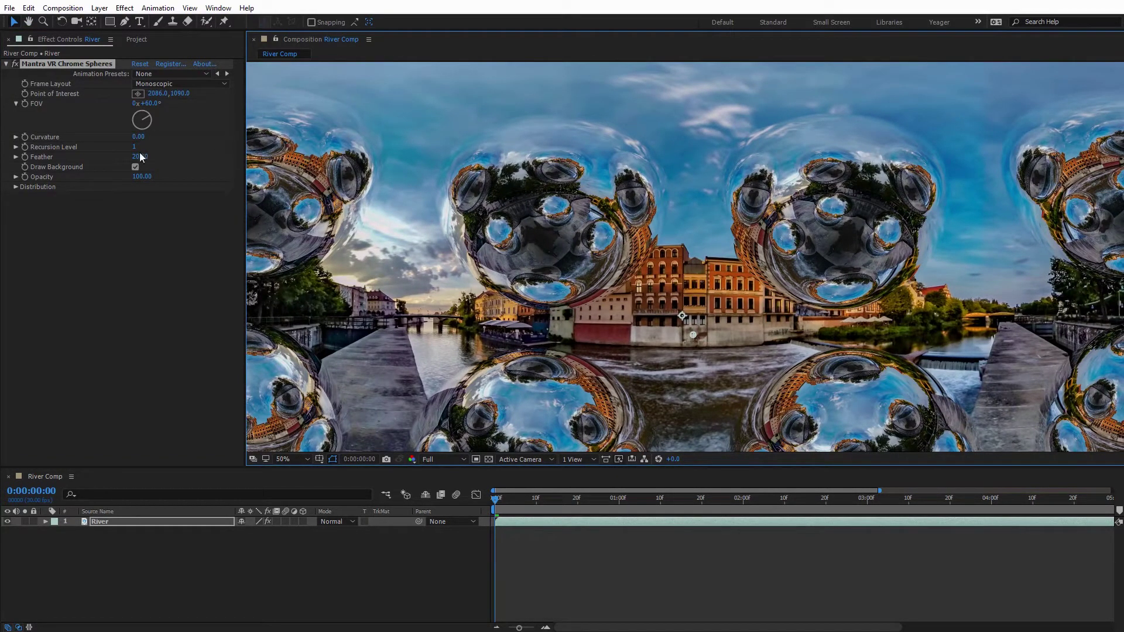
scroll(514, 217, up, 2)
drag(511, 217, 603, 290)
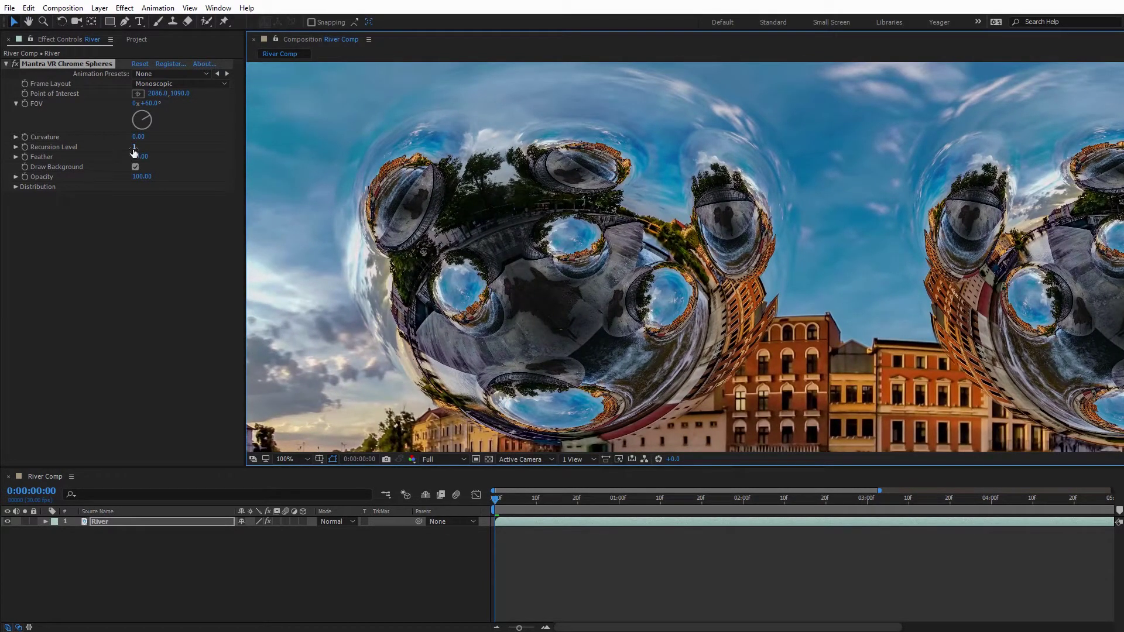
click(135, 147)
key(Return)
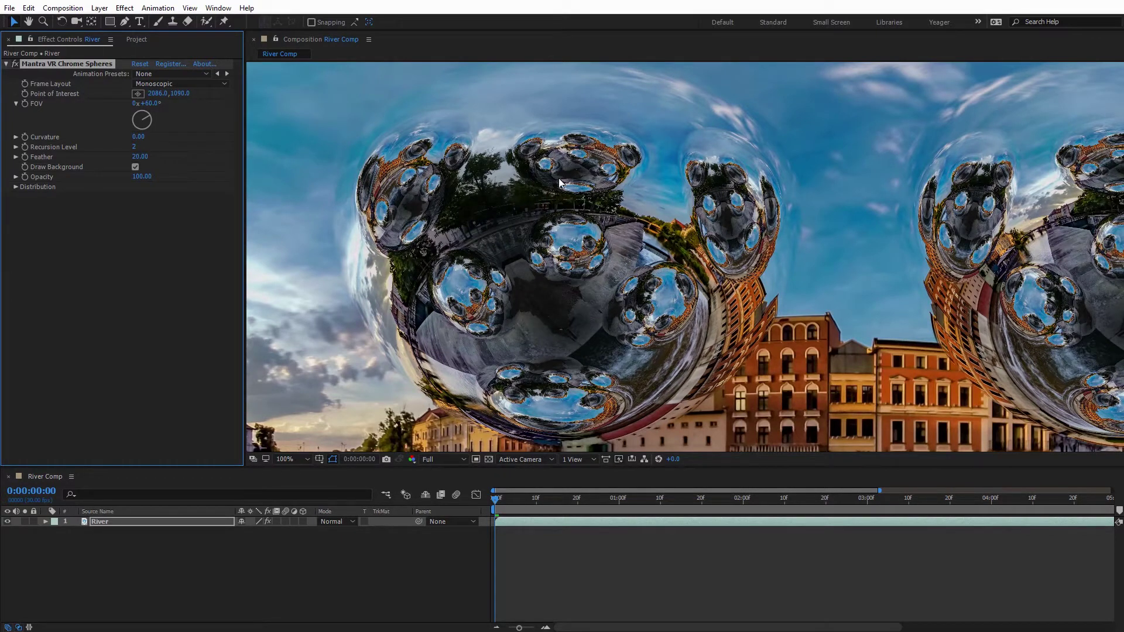
Step: Increase the reflections' Recursion Level to 3
click(140, 147)
text(3)
key(Return)
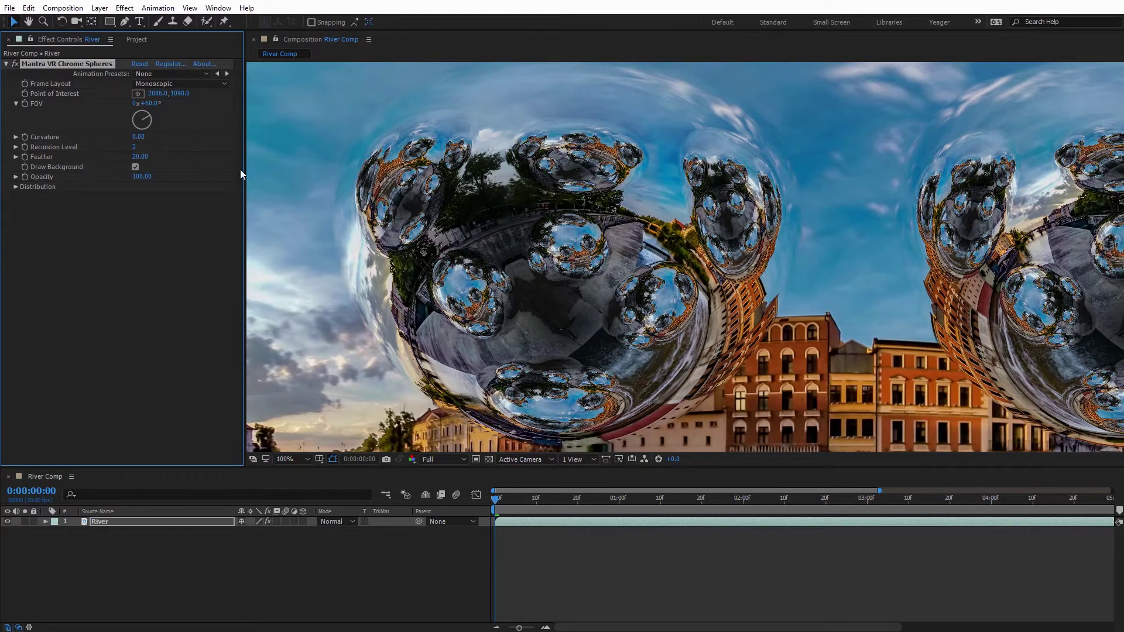
Step: Set the Recursion Level to 0 to remove the nested sphere reflections
scroll(705, 287, down, 2)
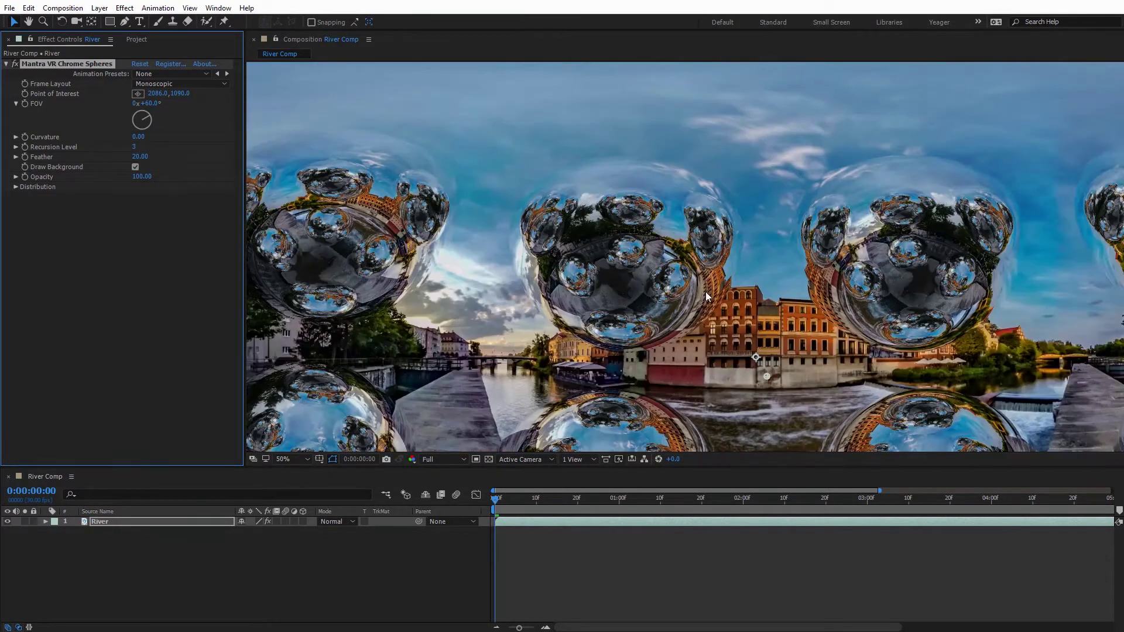
click(134, 147)
text(0)
key(Return)
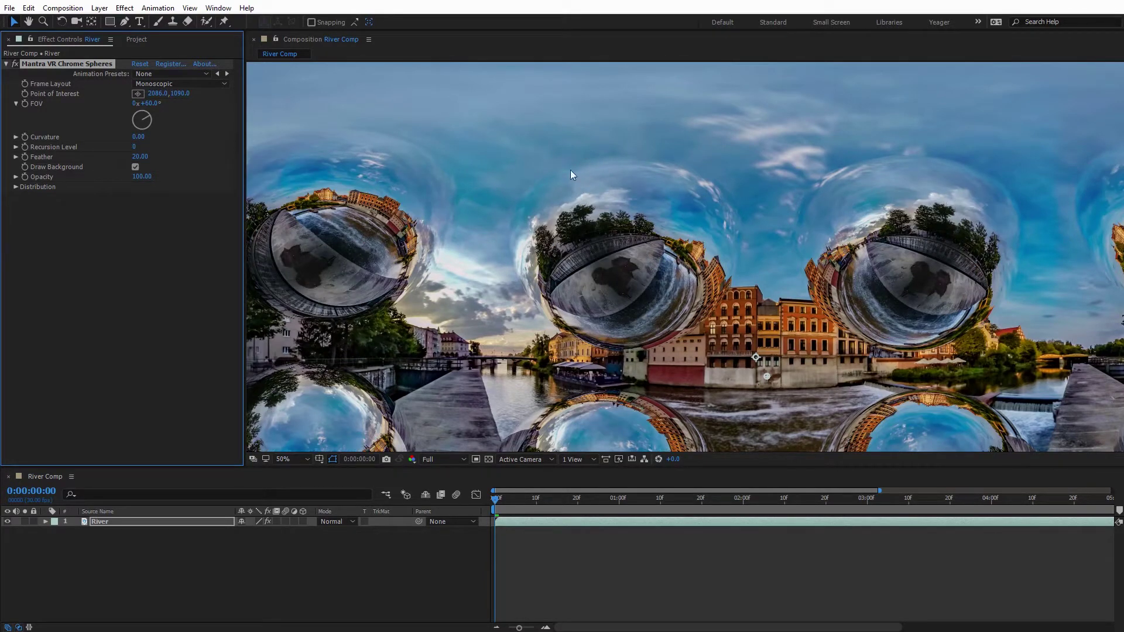
Step: Set the Recursion Level to 1 so each sphere reflects the other spheres once
scroll(723, 285, down, 2)
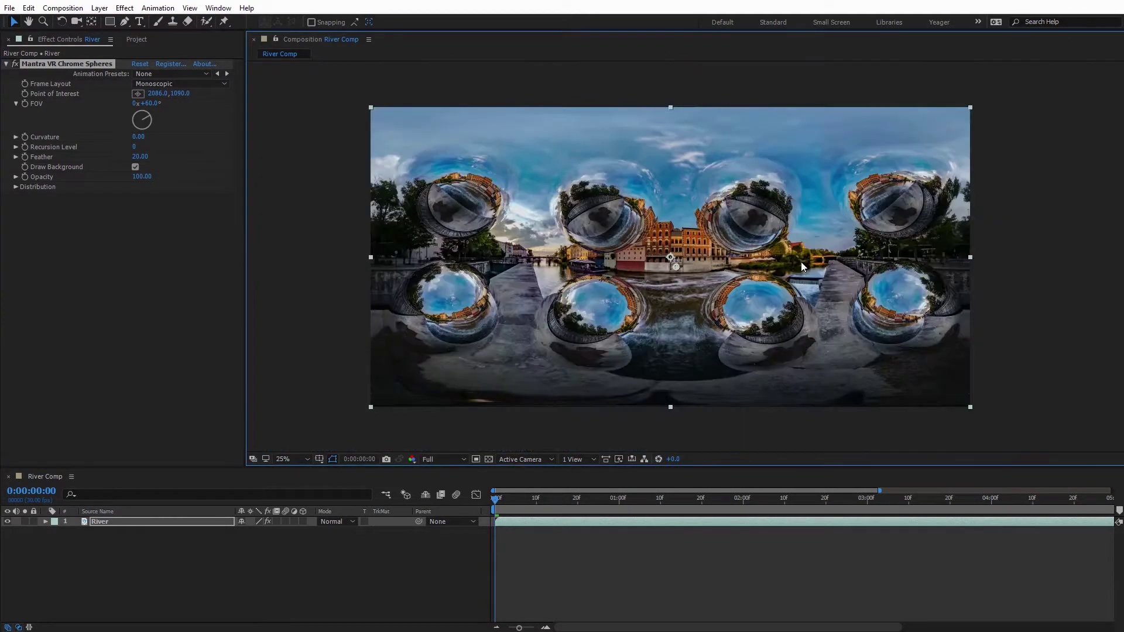
click(134, 147)
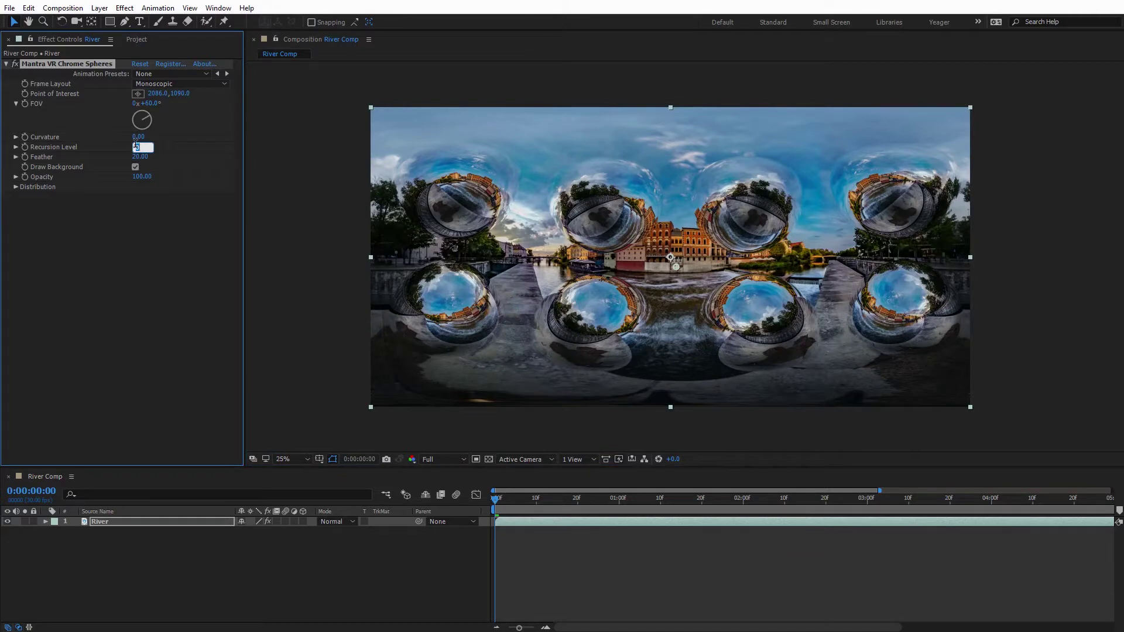
text(1)
key(Return)
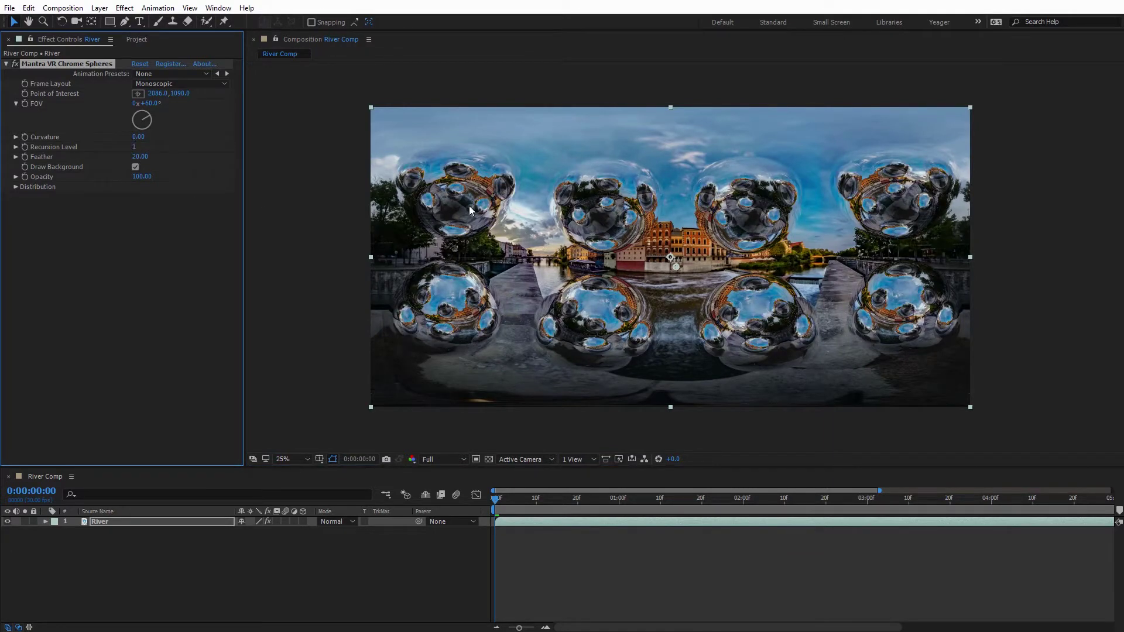
Step: Try a lower Feather on the sphere edges and set it to 100
scroll(557, 223, up, 2)
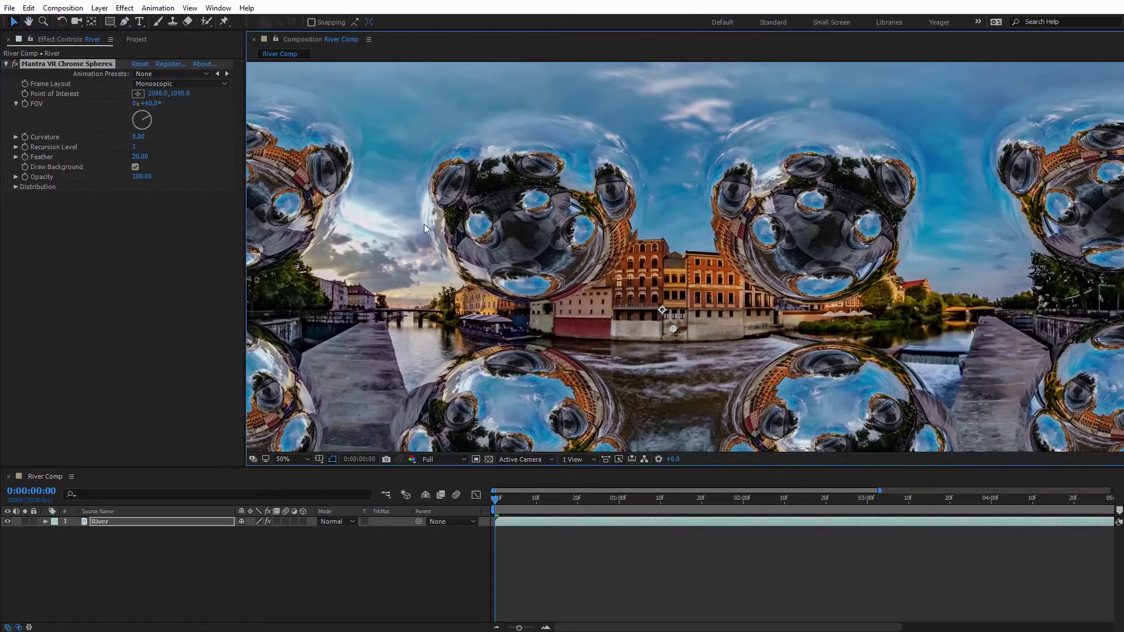
click(135, 166)
drag(140, 157, 81, 157)
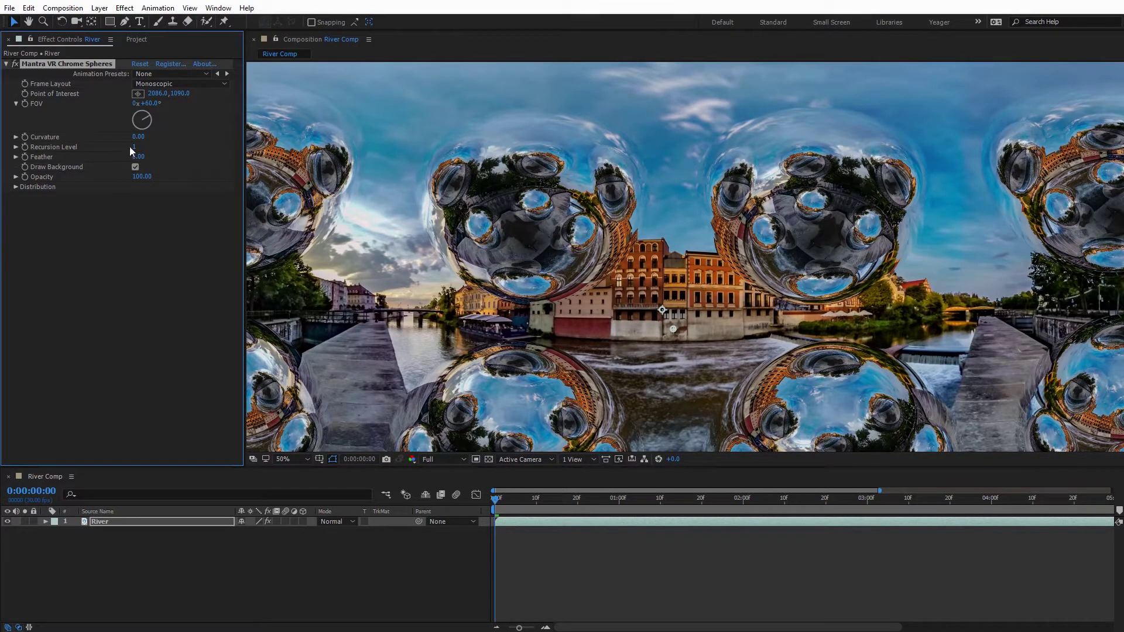
drag(138, 158, 220, 163)
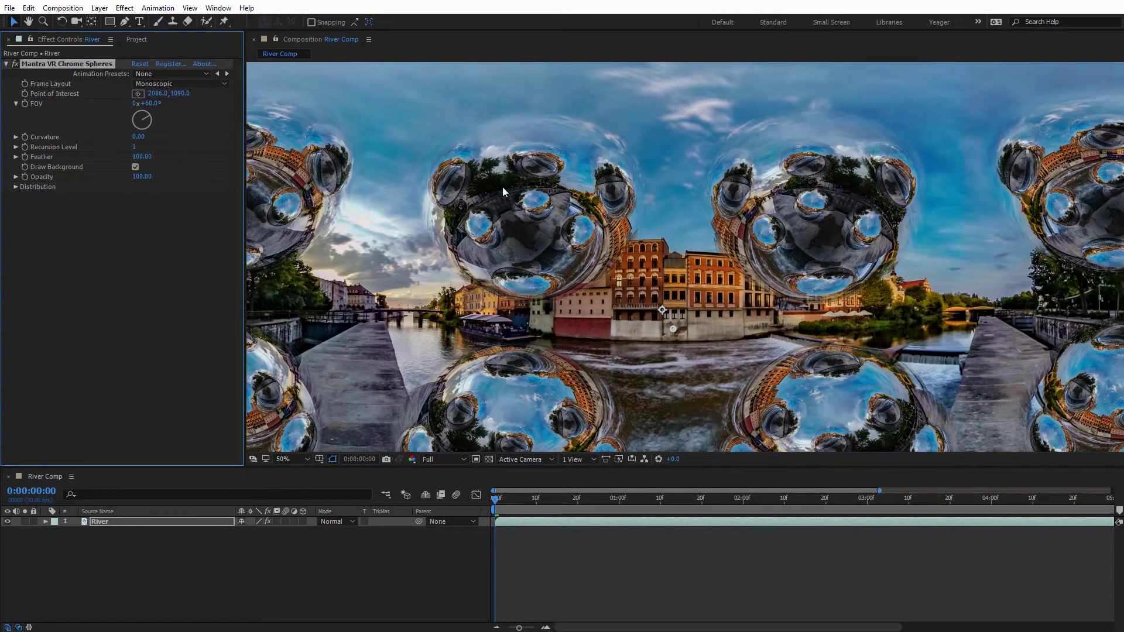
Step: Set the Feather of the chrome spheres to 0
scroll(502, 191, up, 2)
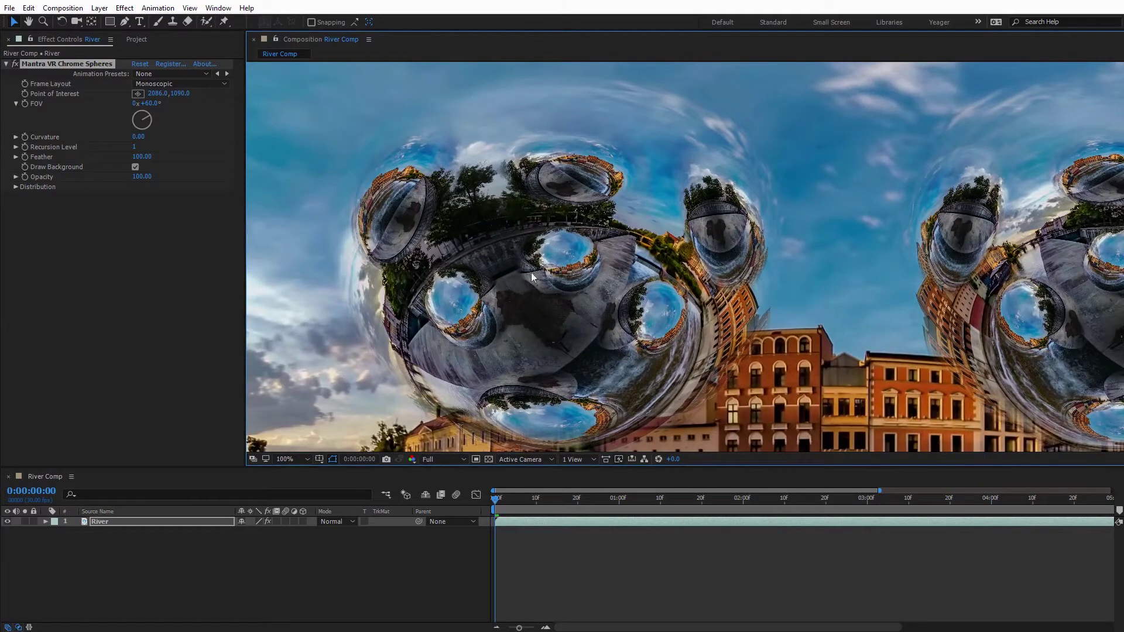
drag(149, 157, 202, 172)
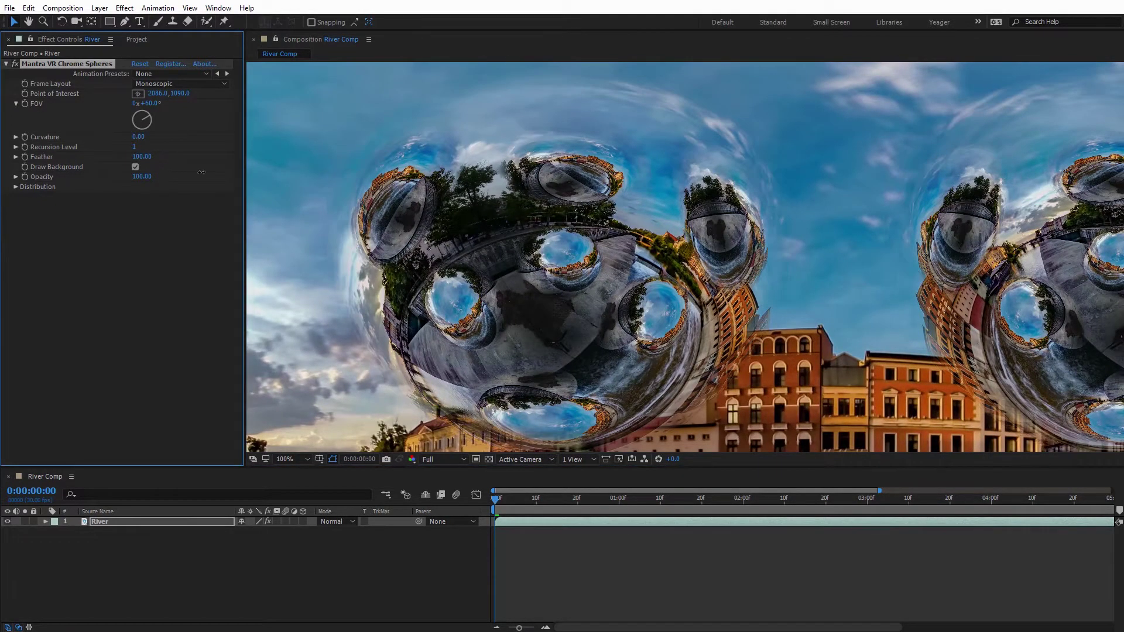
click(140, 157)
text(0)
key(Return)
scroll(531, 258, down, 4)
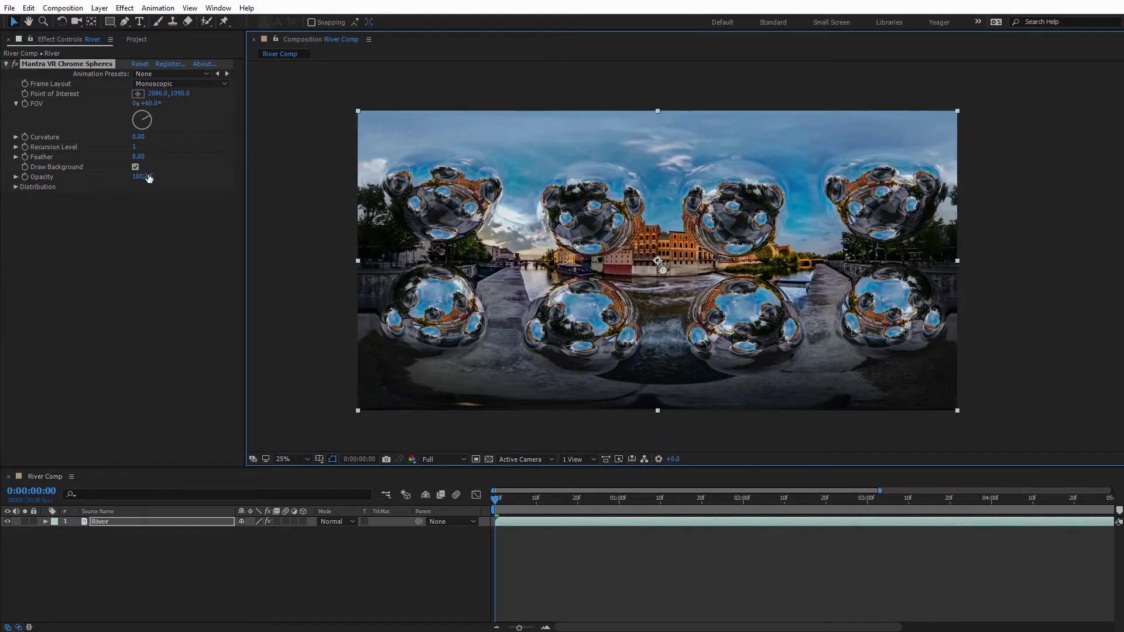
Step: Turn off Draw Background and move the spheres' point of interest to the centre of the frame
click(136, 167)
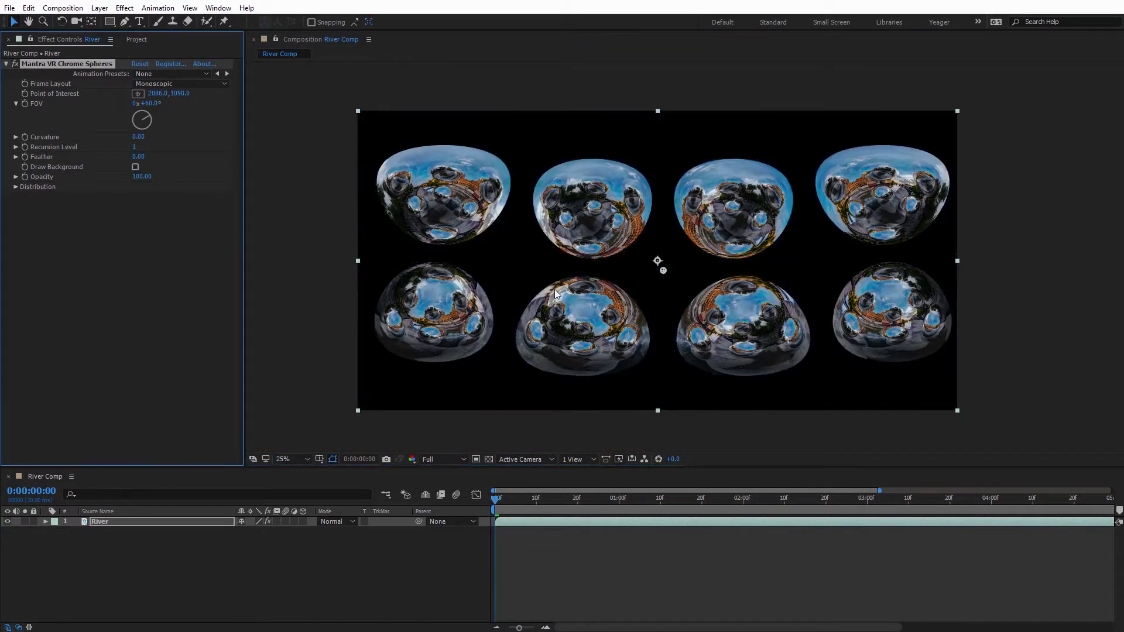
mouse_move(664, 270)
mouse_down()
mouse_move(581, 231)
mouse_move(585, 177)
mouse_move(627, 268)
mouse_move(658, 261)
mouse_up()
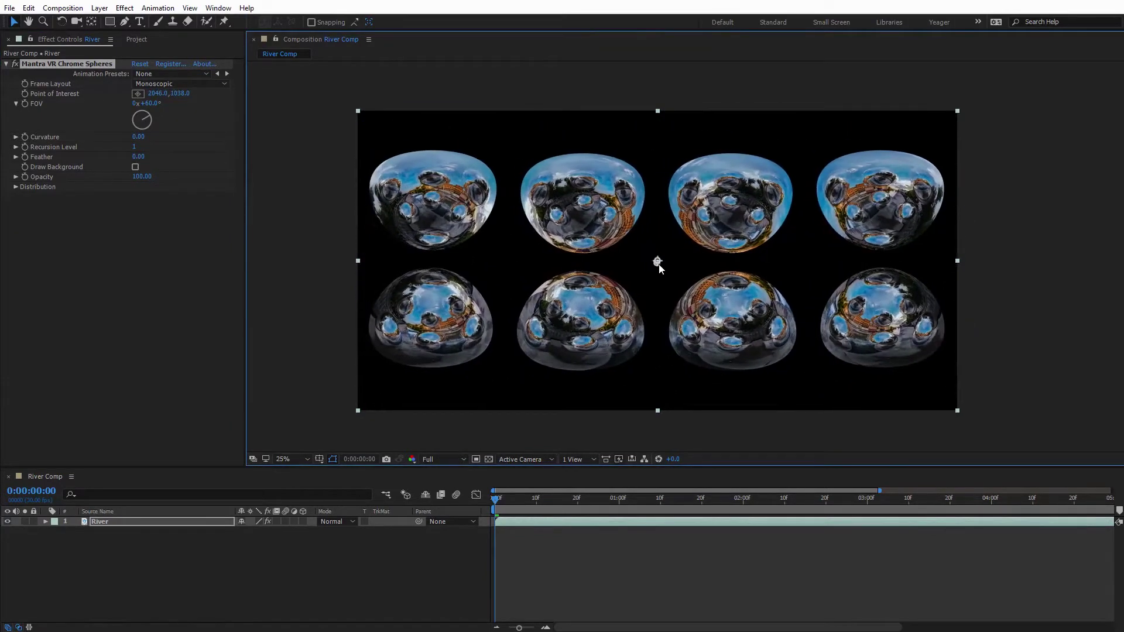
Step: Duplicate the River layer and remove the Mantra VR Chrome Spheres effect from the lower copy
click(104, 522)
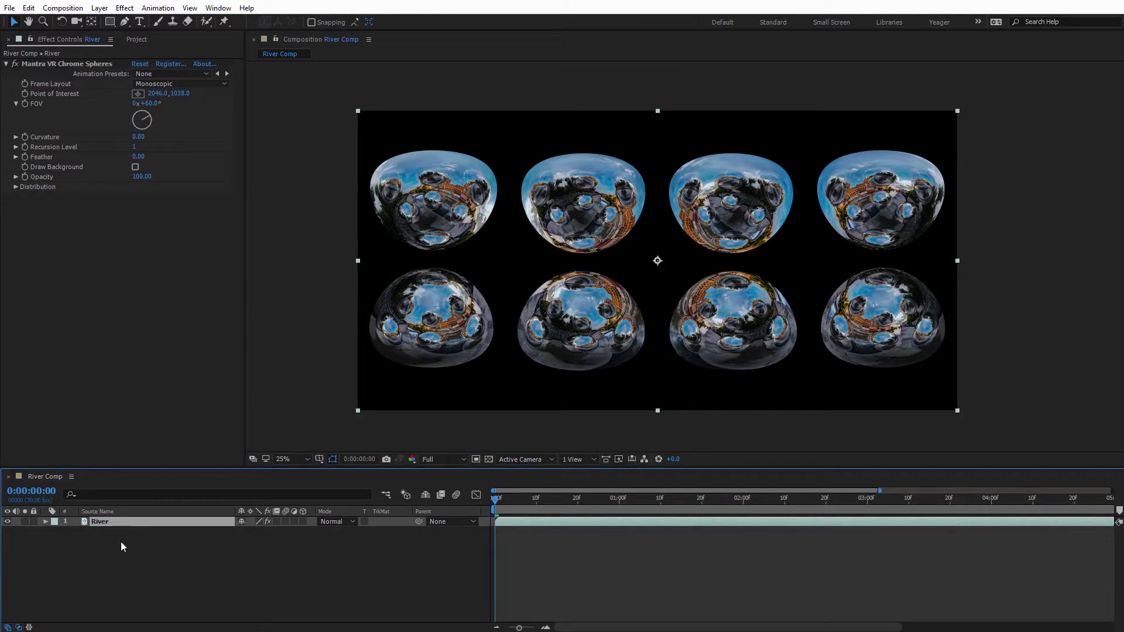
key(ctrl+d)
click(97, 531)
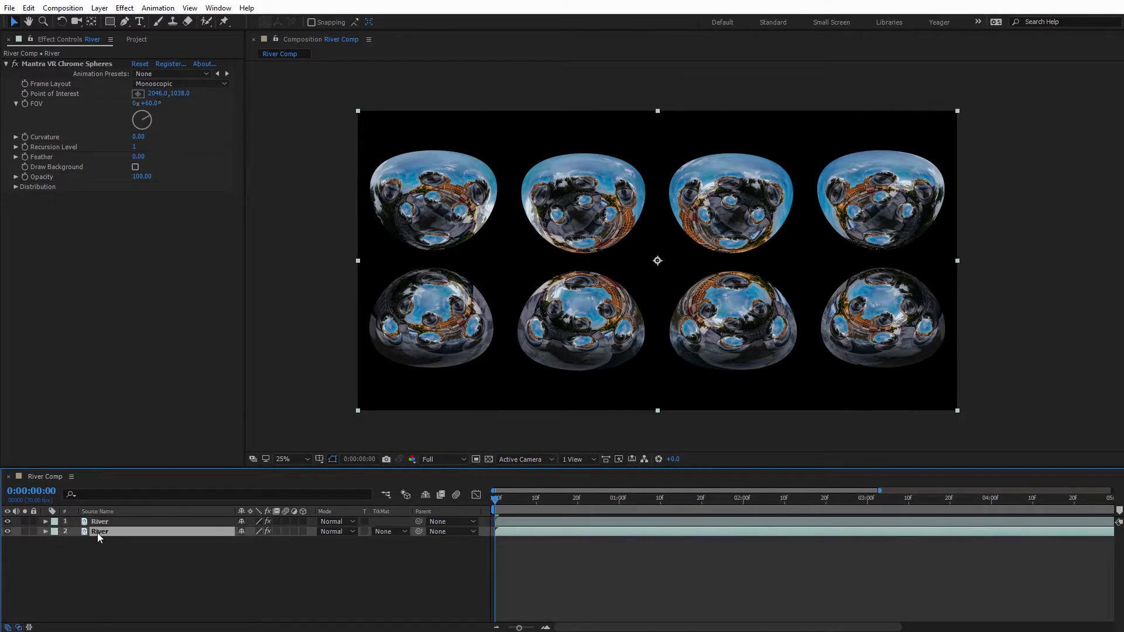
click(68, 66)
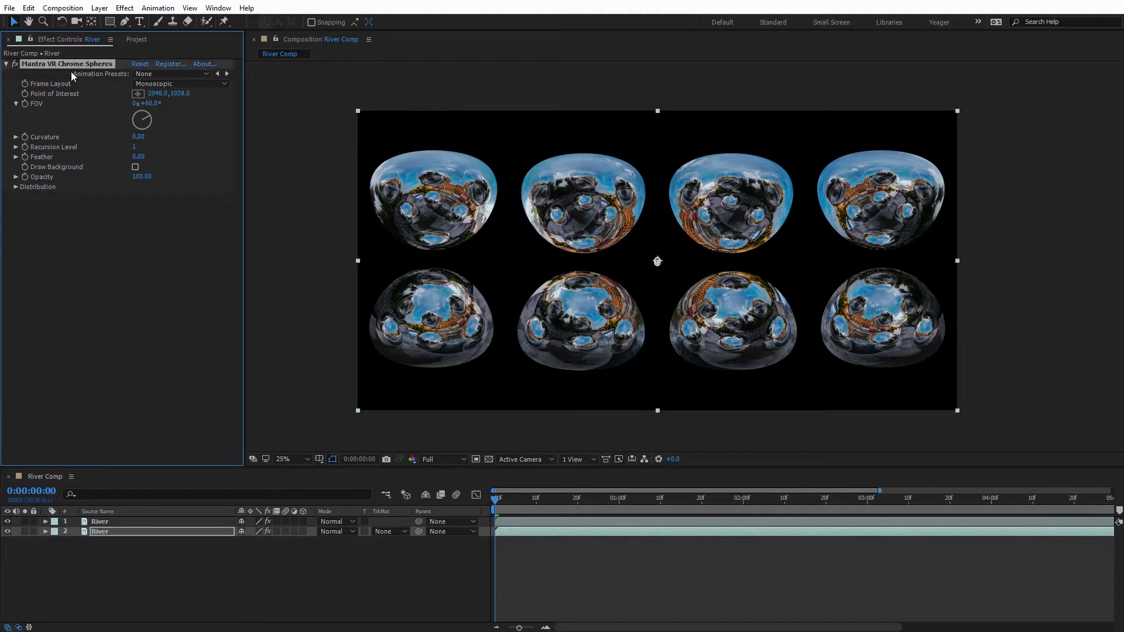
key(Delete)
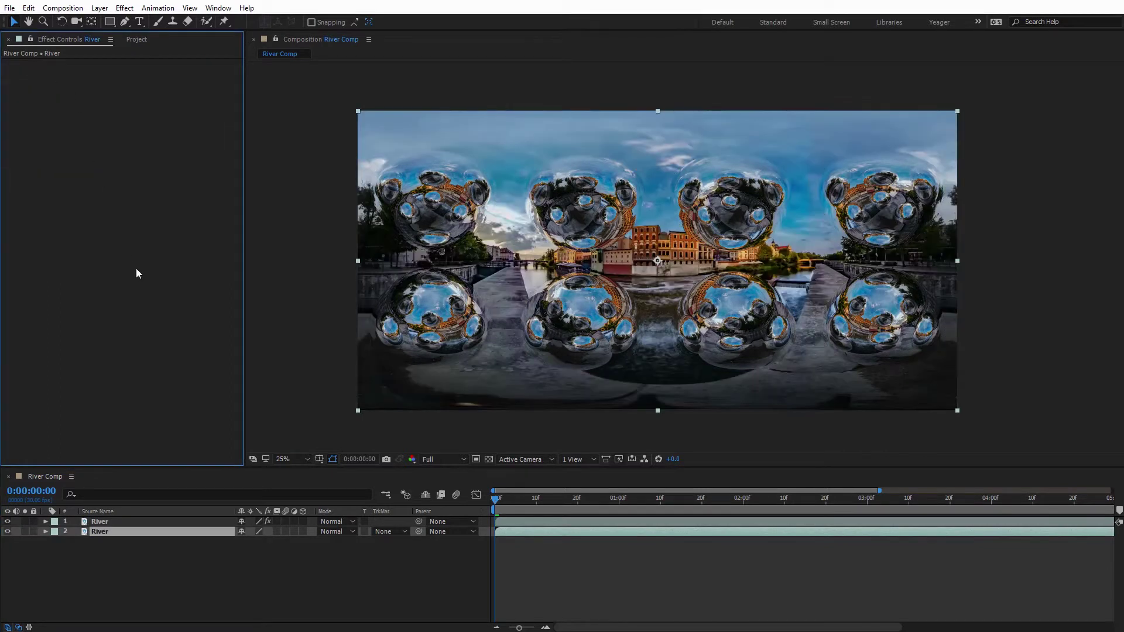
Step: Apply SkyBox Blur to the lower River layer with a Blurriness of 58
click(124, 8)
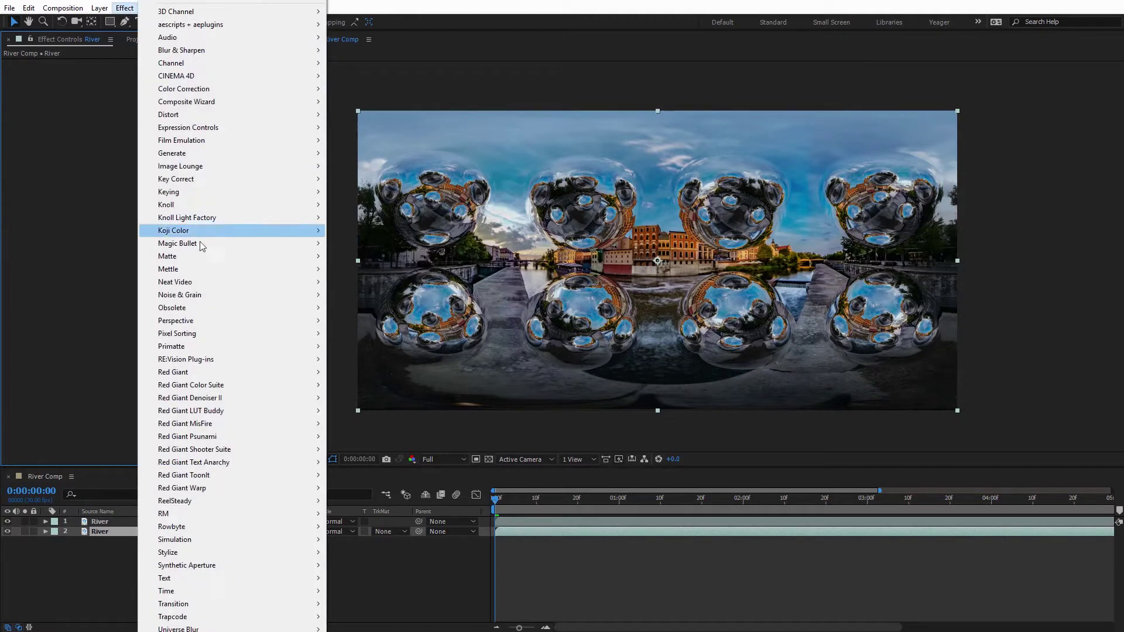
mouse_move(211, 267)
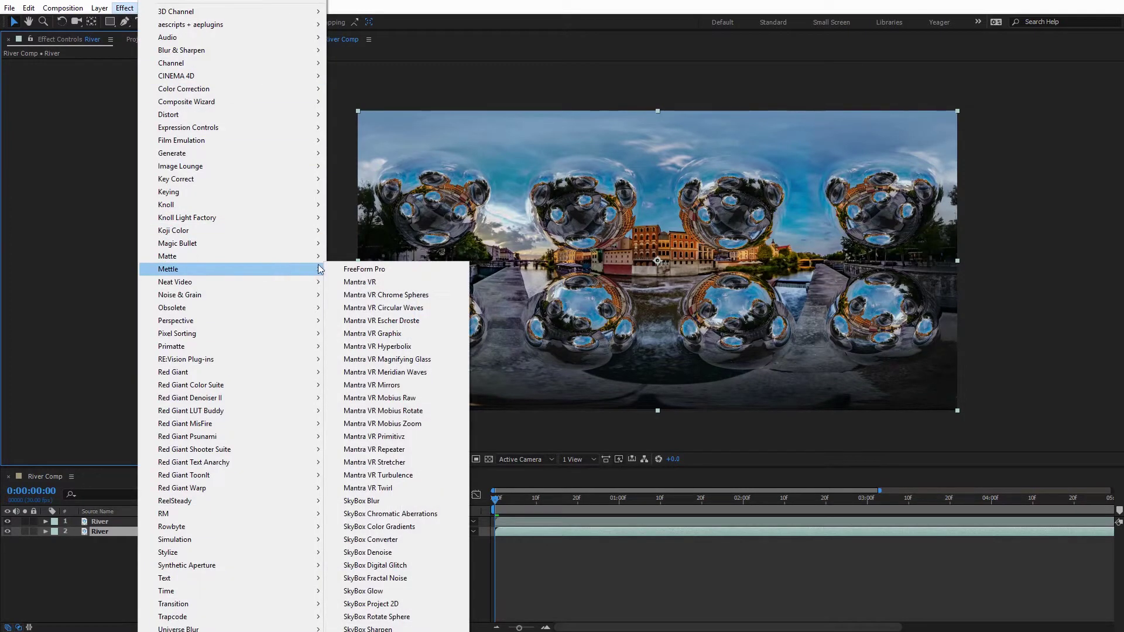
click(393, 500)
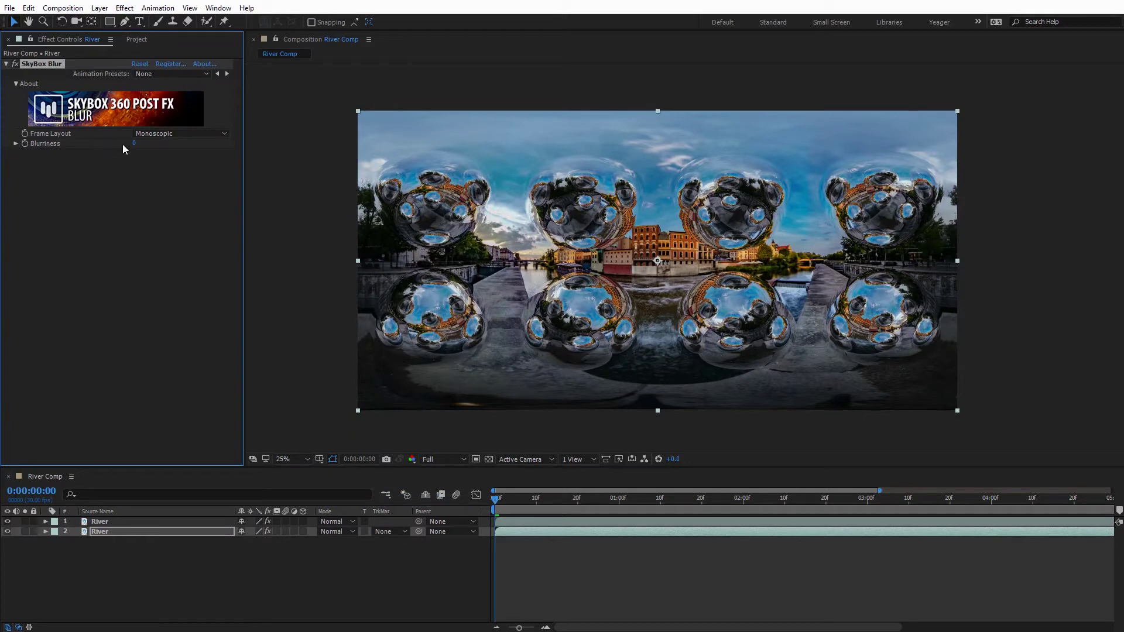
drag(134, 145, 168, 143)
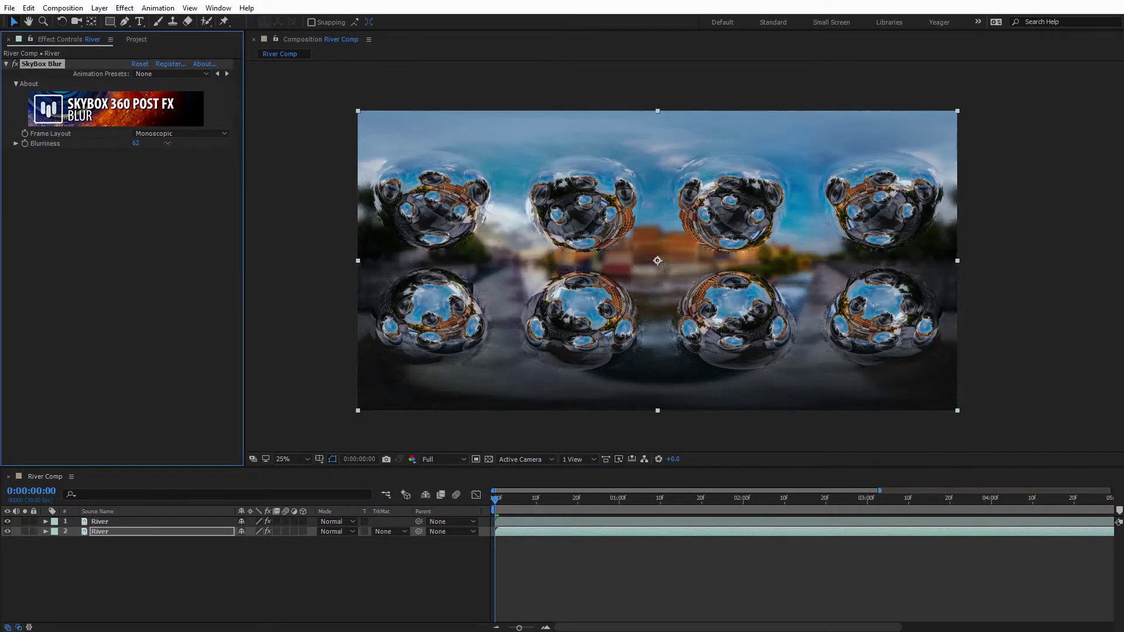
key(period)
key(period)
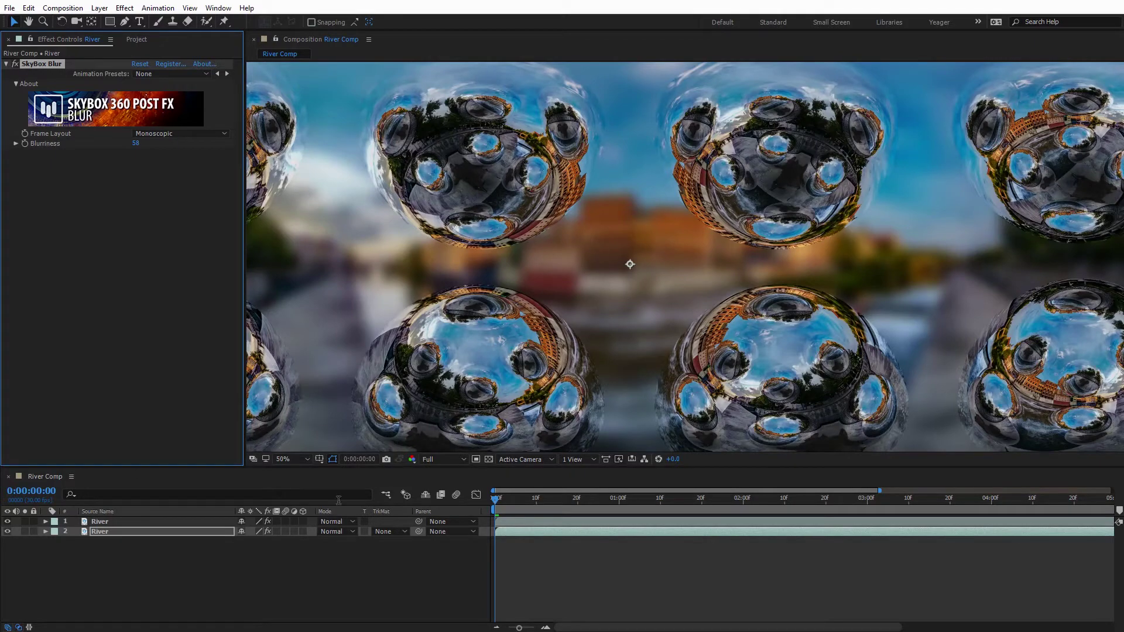
Step: Shift the Chrome Spheres point of interest on the upper River layer to about 1310, 834 over the blurred background
click(182, 522)
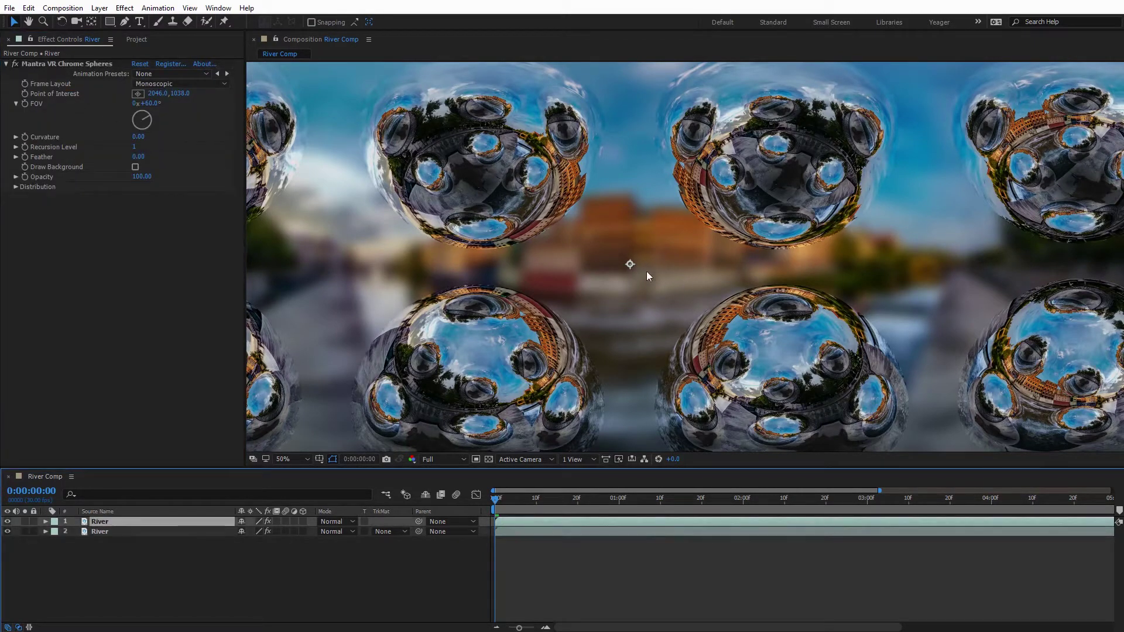
click(630, 264)
drag(630, 272, 524, 216)
key(comma)
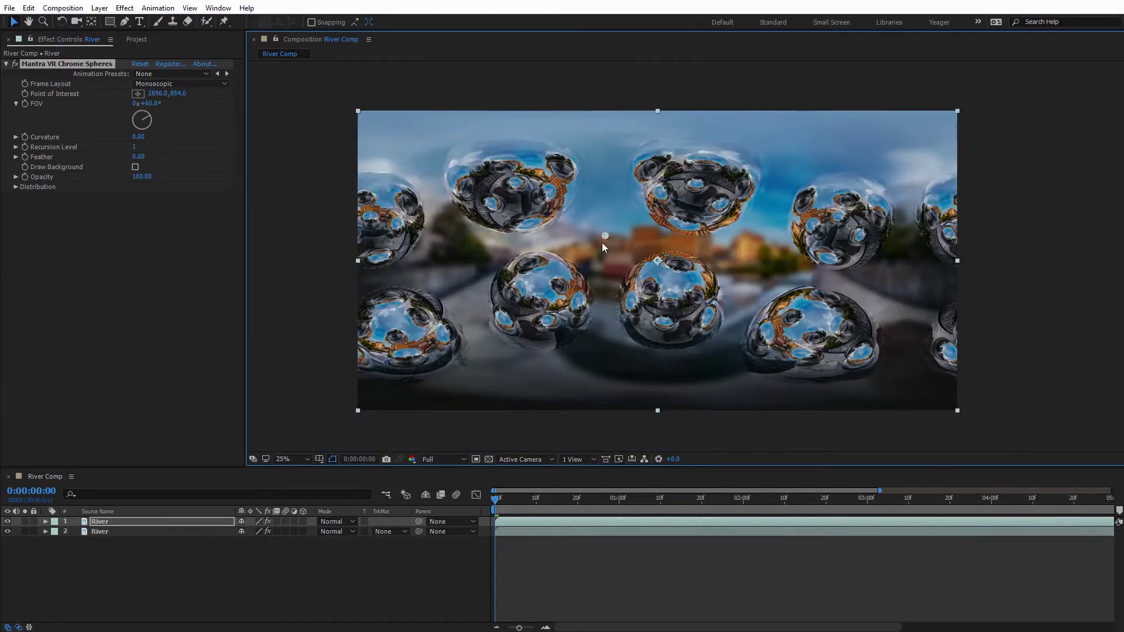
drag(603, 240, 550, 234)
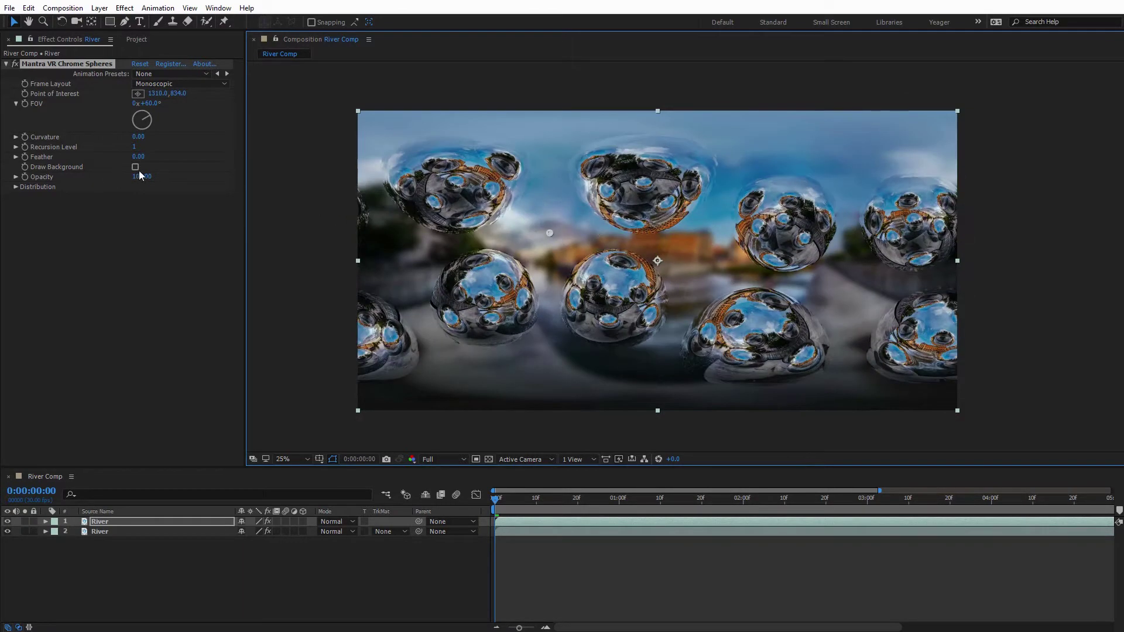
Step: Delete the blurred River layer, and on the remaining layer re-enable Draw Background with the point of interest recentred at about 2054, 1026
click(99, 533)
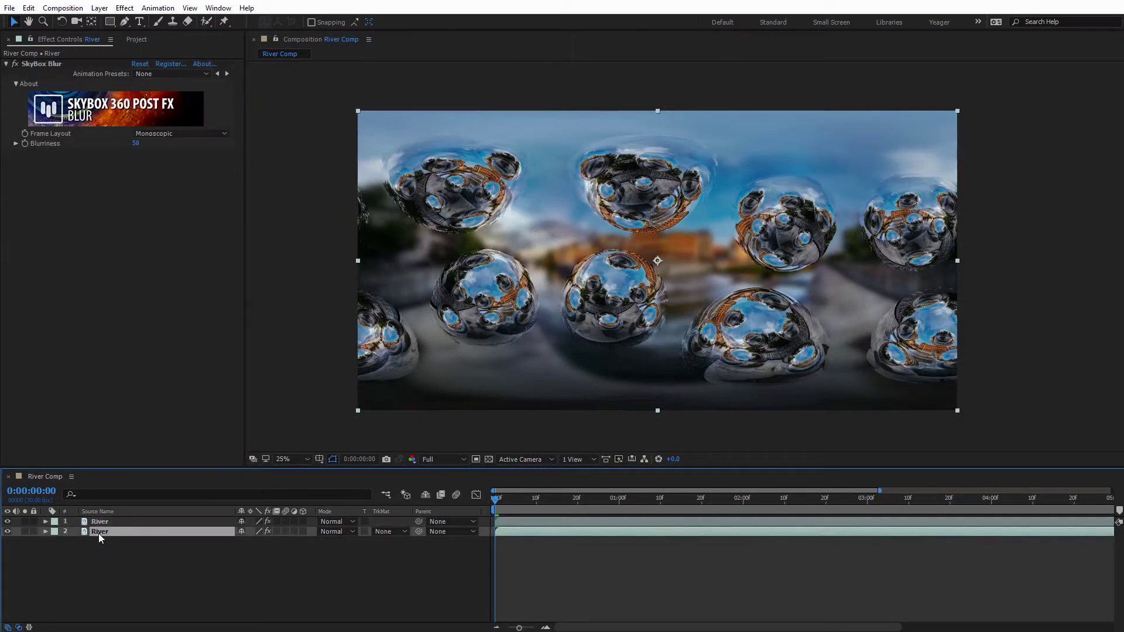
key(Delete)
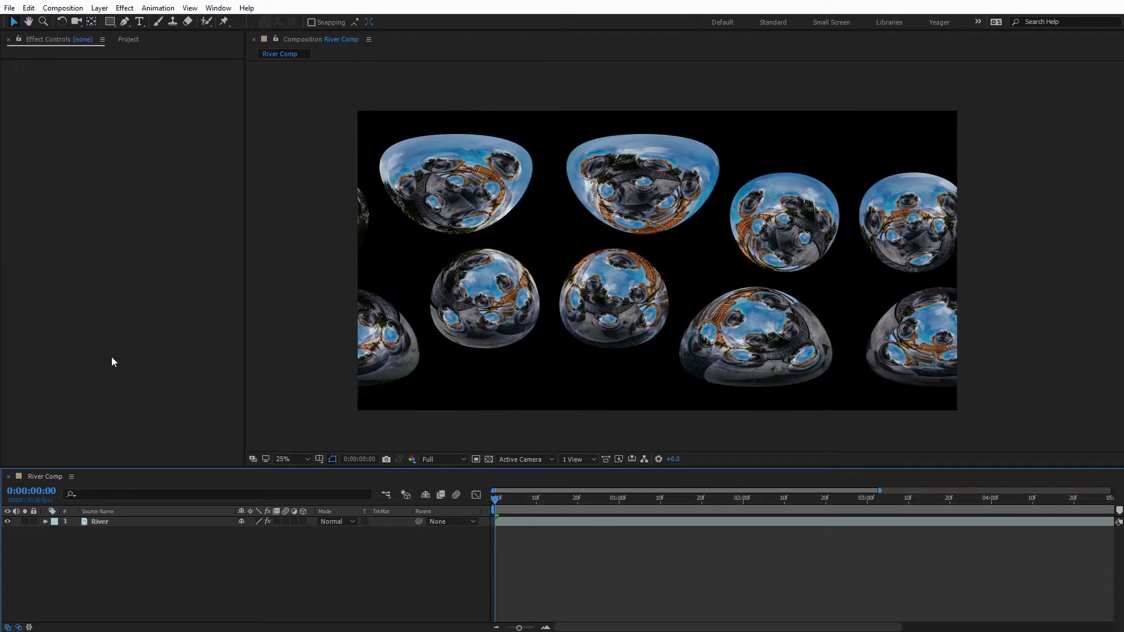
click(107, 520)
click(135, 168)
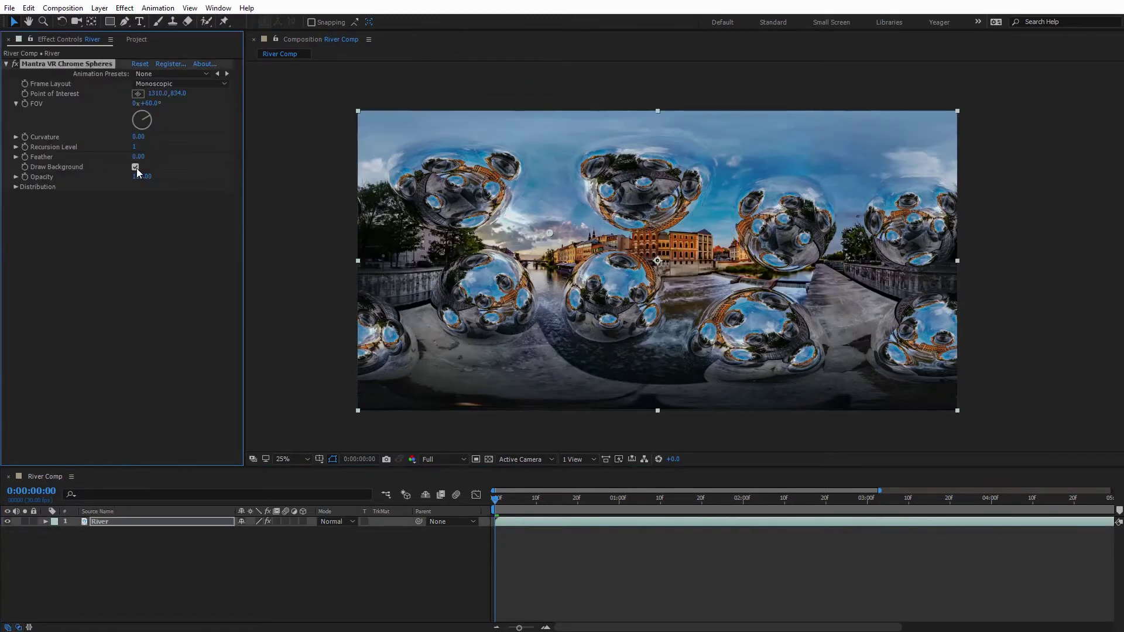
drag(552, 233, 658, 261)
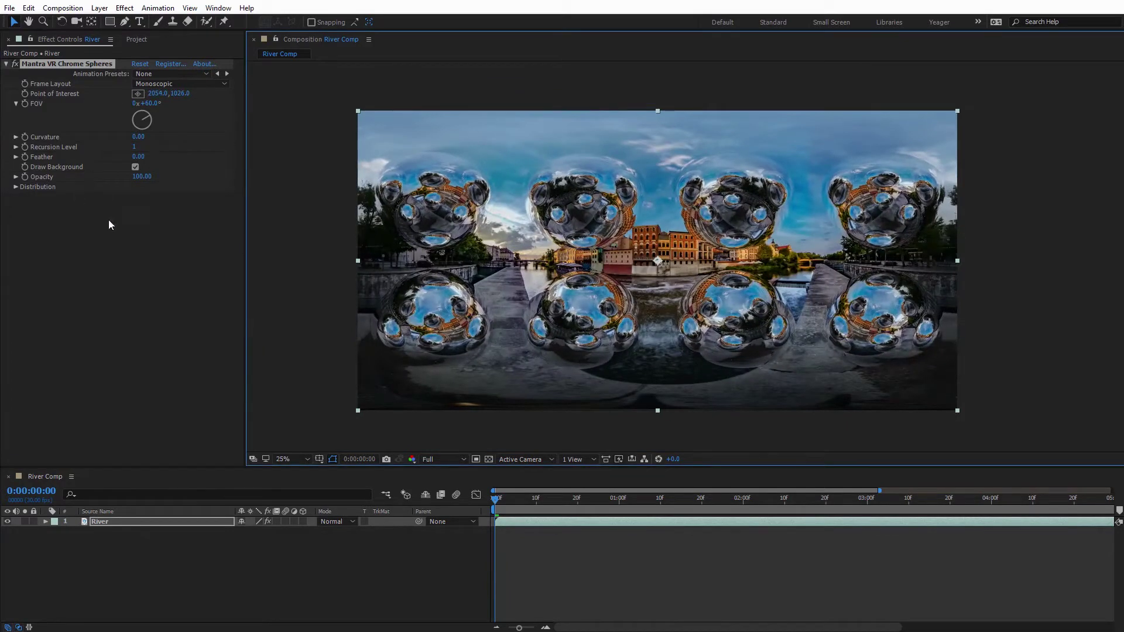
Step: Try a sphere Opacity of 42 with the point of interest at 2054, 1179, and return the Opacity to 100
drag(140, 183, 103, 176)
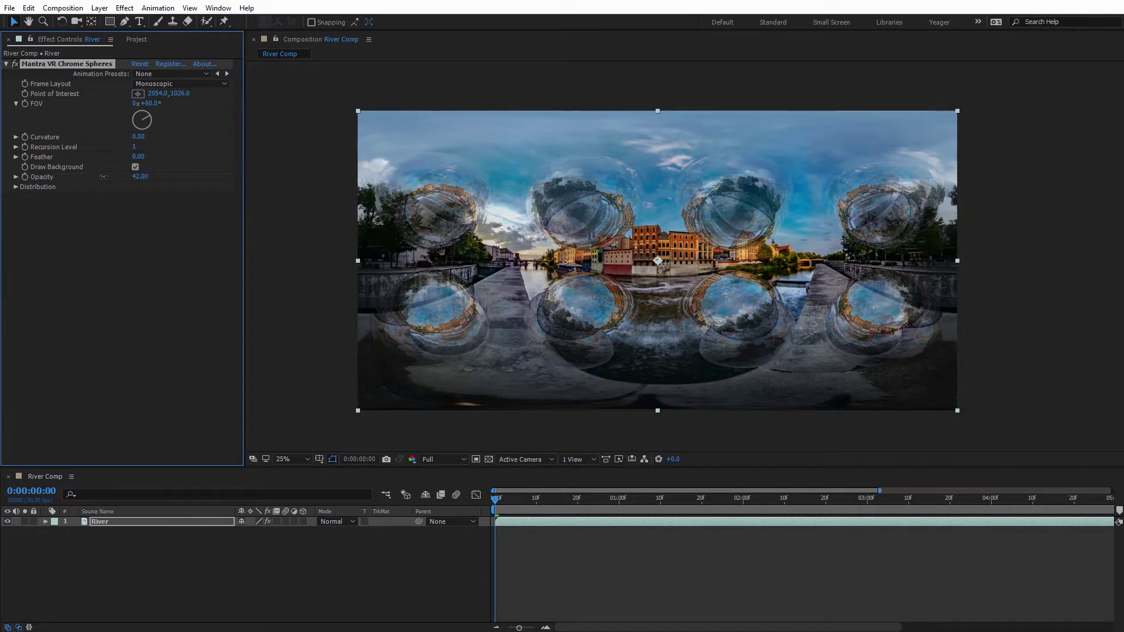
drag(180, 94, 394, 199)
scroll(701, 254, up, 2)
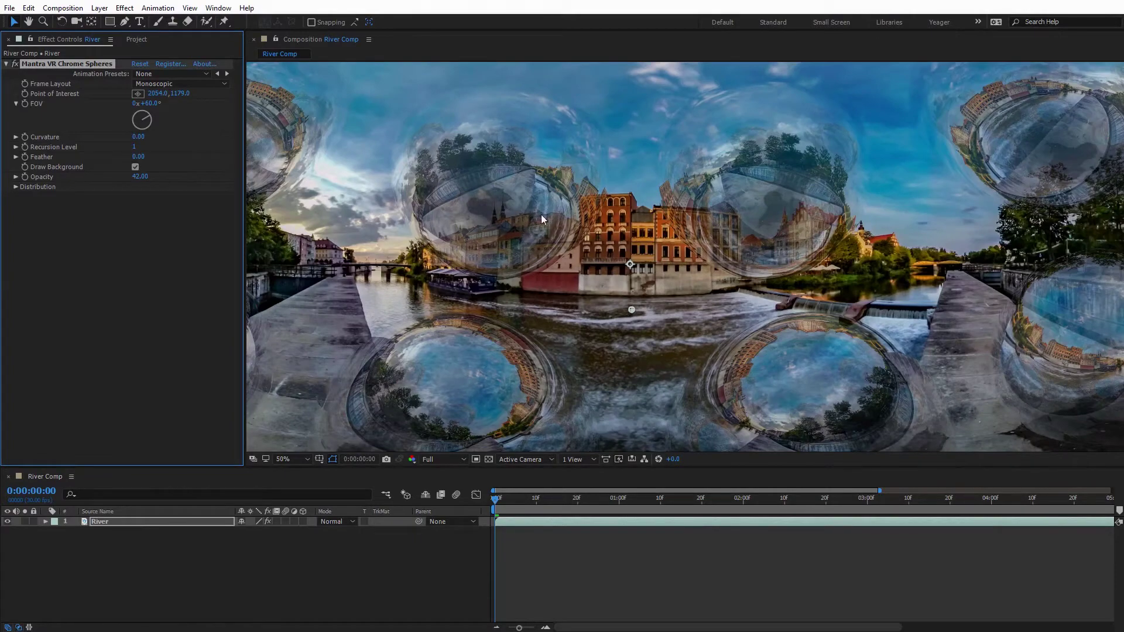
drag(141, 176, 178, 208)
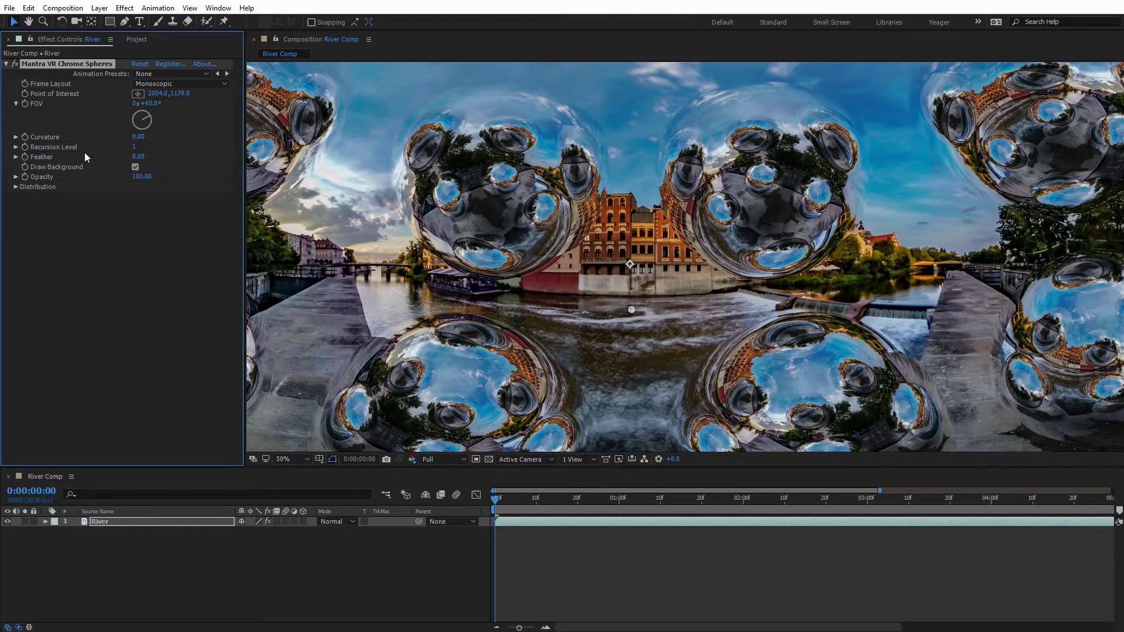
Step: Set the Distribution Type to Fibonacci and move the single sphere's point of interest to about 2068, 1001
click(16, 187)
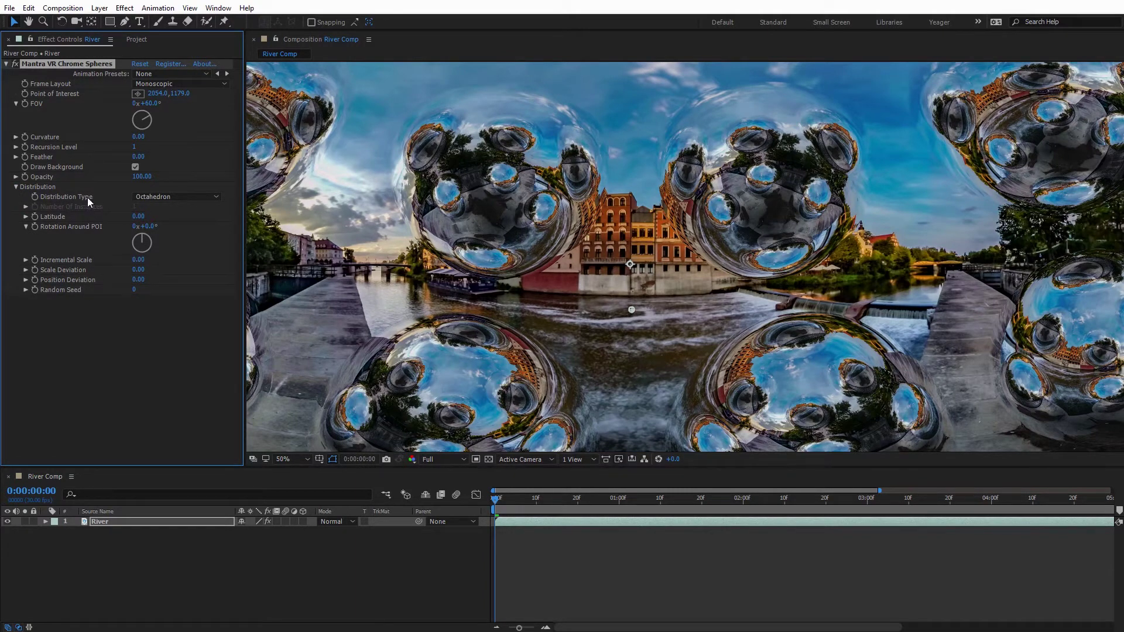
click(145, 198)
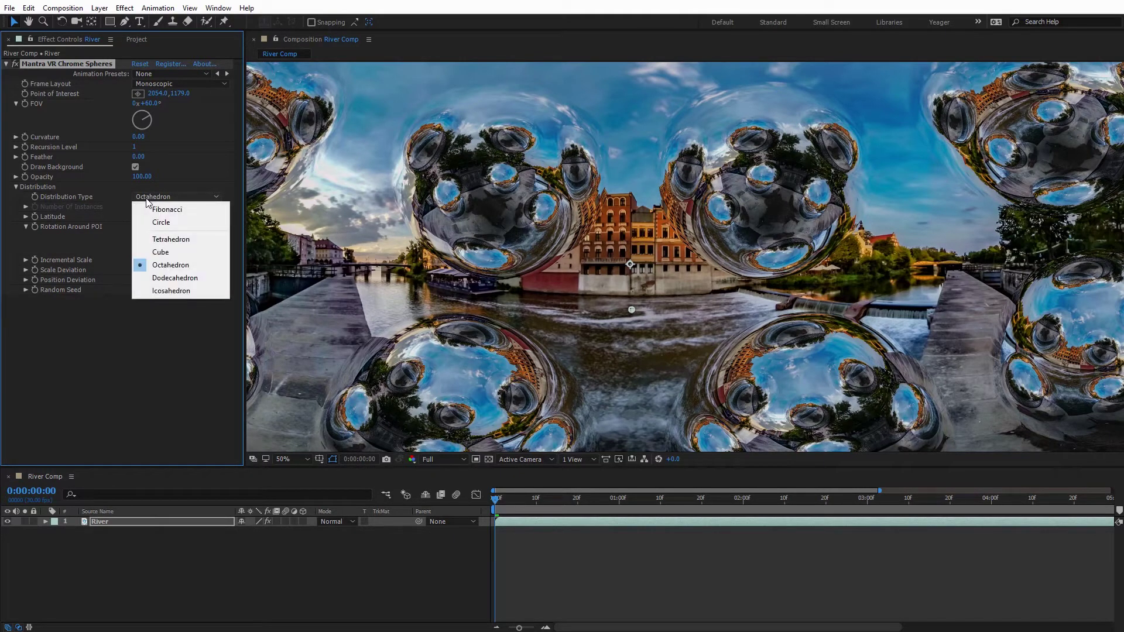
click(161, 210)
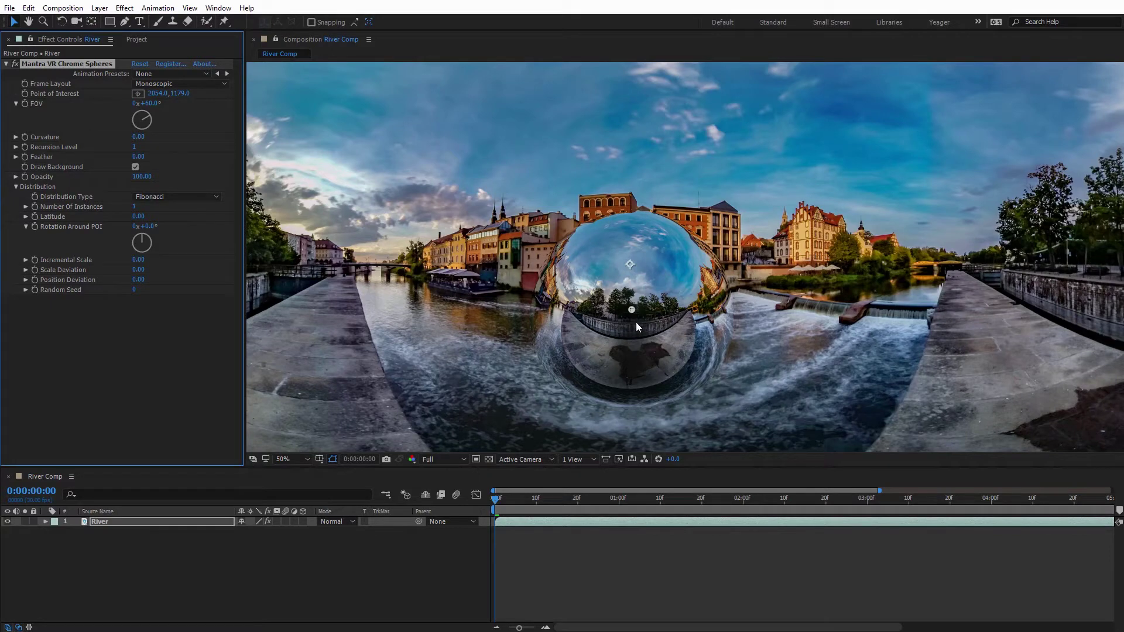
drag(633, 308, 635, 258)
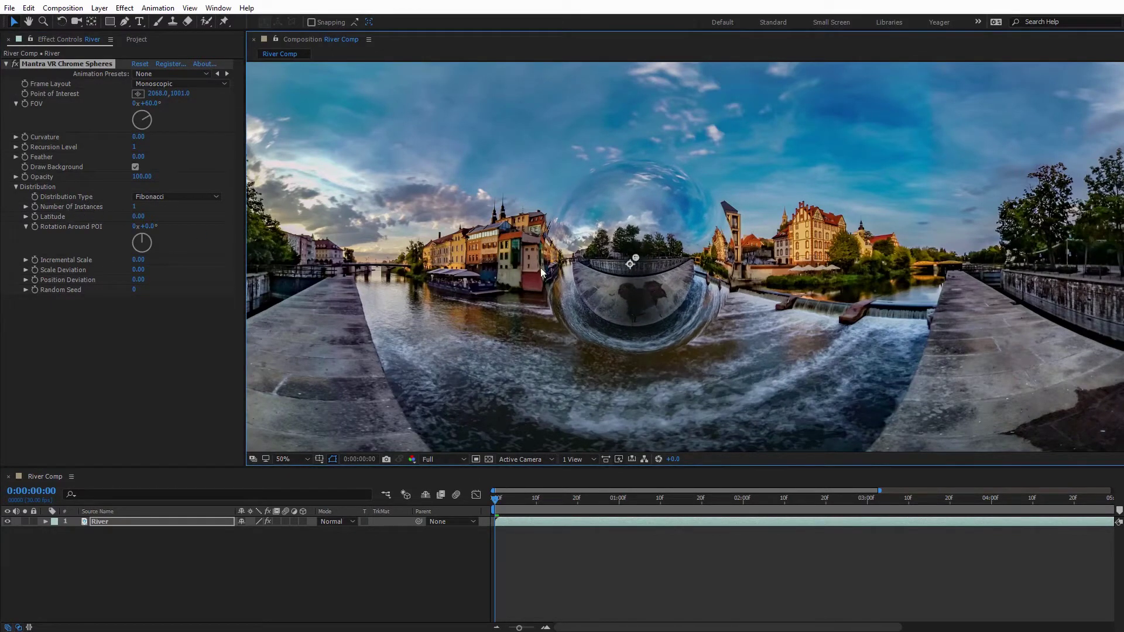
Step: Set the Fibonacci distribution's Number Of Instances to 12
key(comma)
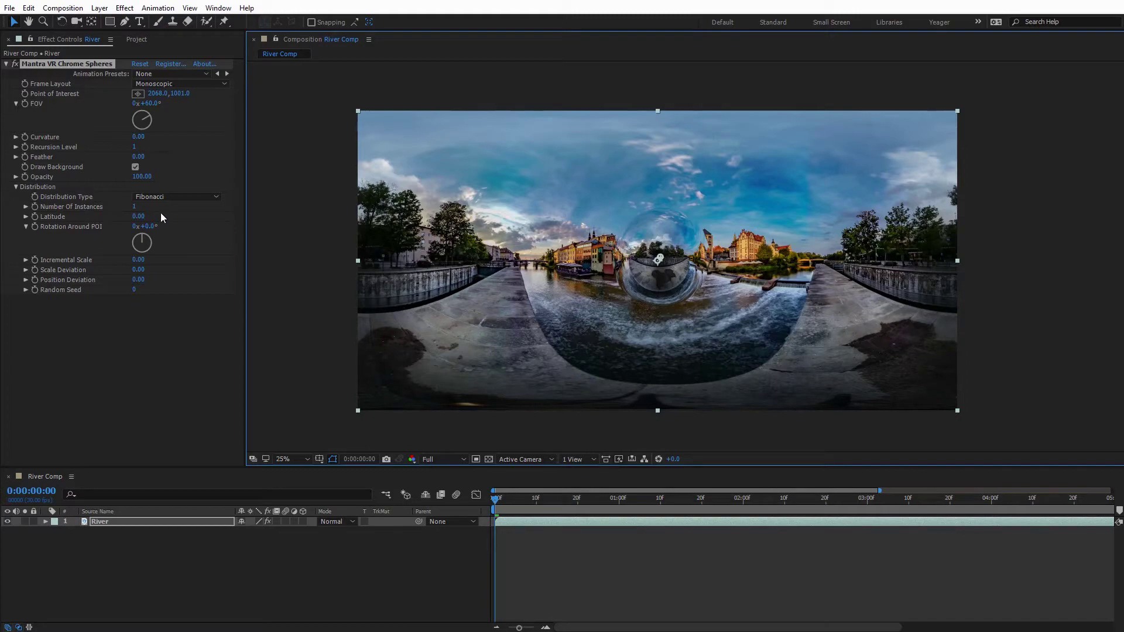
drag(135, 207, 184, 209)
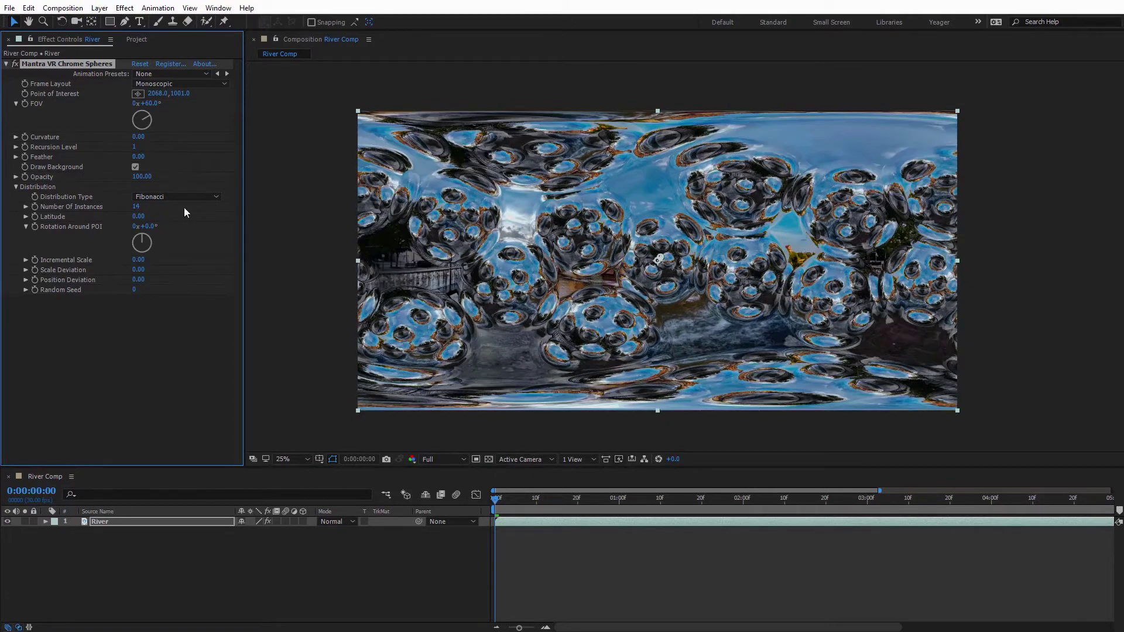
click(138, 209)
key(Return)
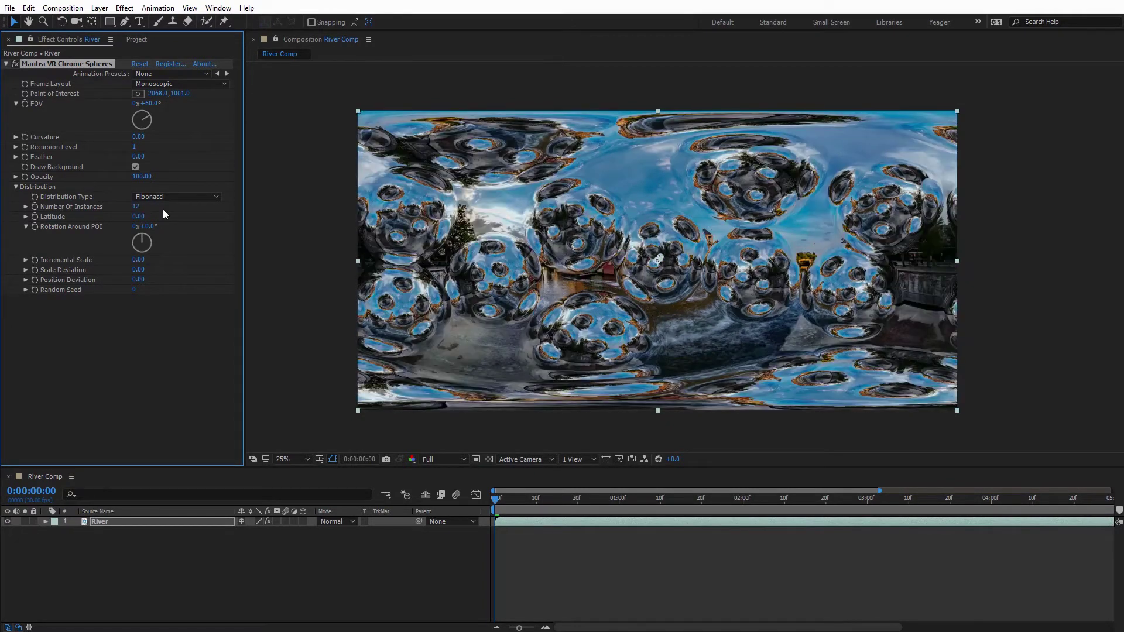
Step: Set the Recursion Level to 2 and shift the point of interest to about 2174, 981
key(period)
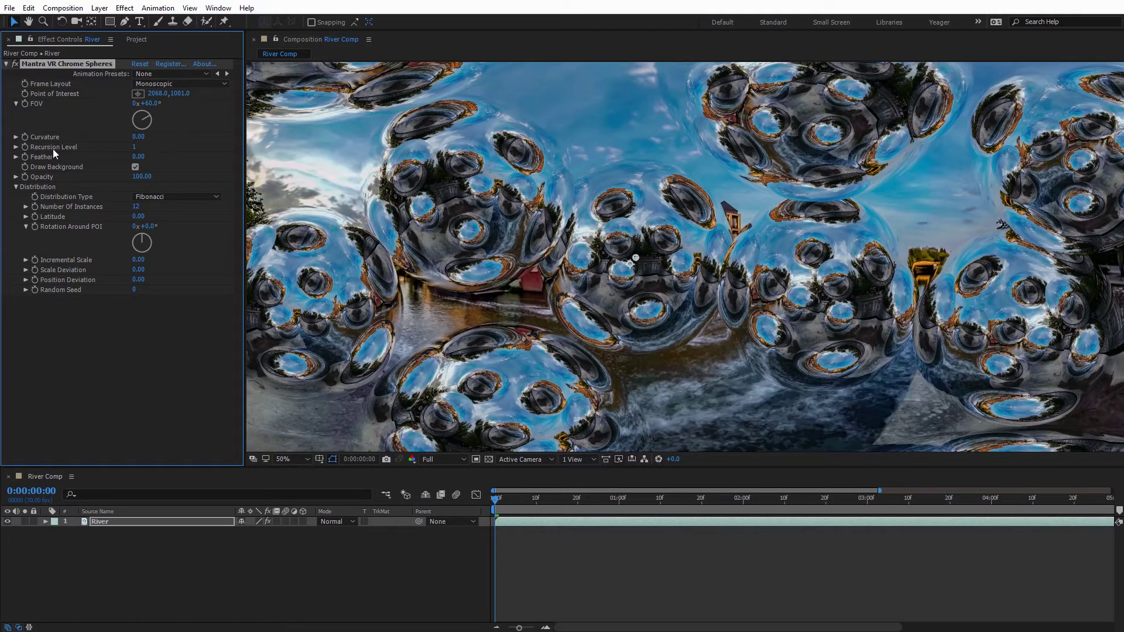
click(134, 148)
text(2)
key(Return)
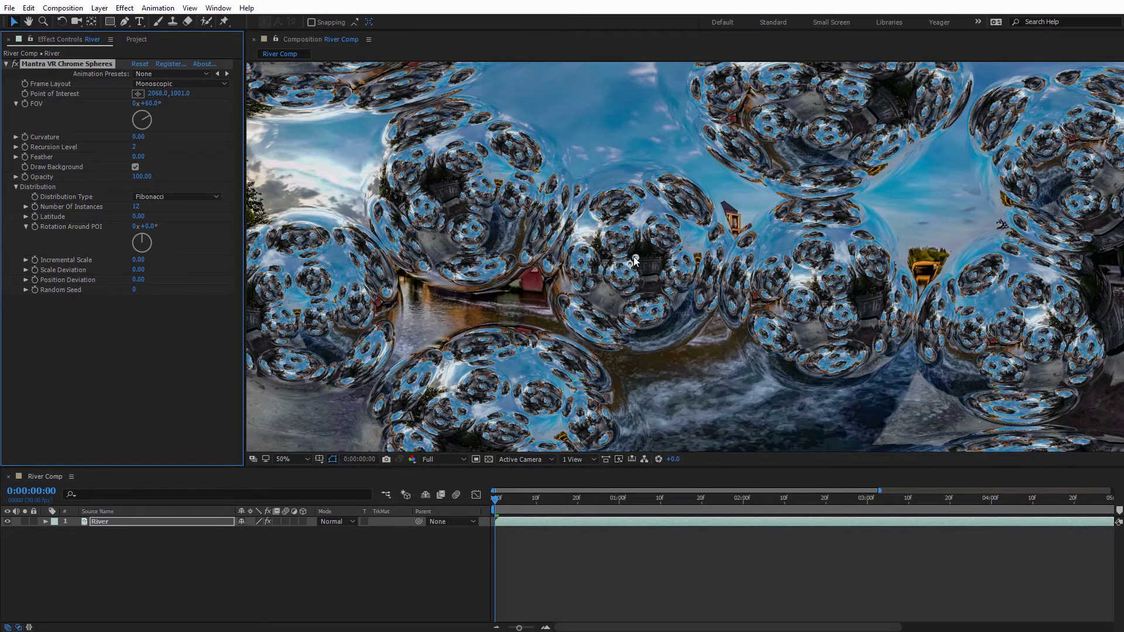
drag(638, 255, 666, 250)
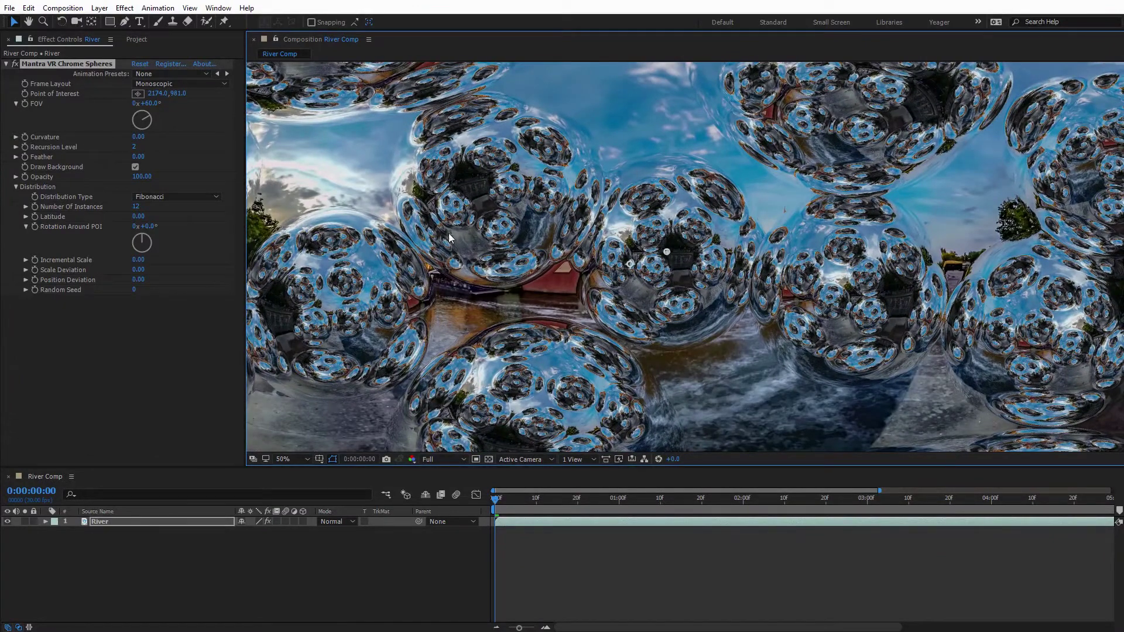
Step: Set the Recursion Level to 1 and shift the spheres' point of interest to about 2238, 969
click(134, 146)
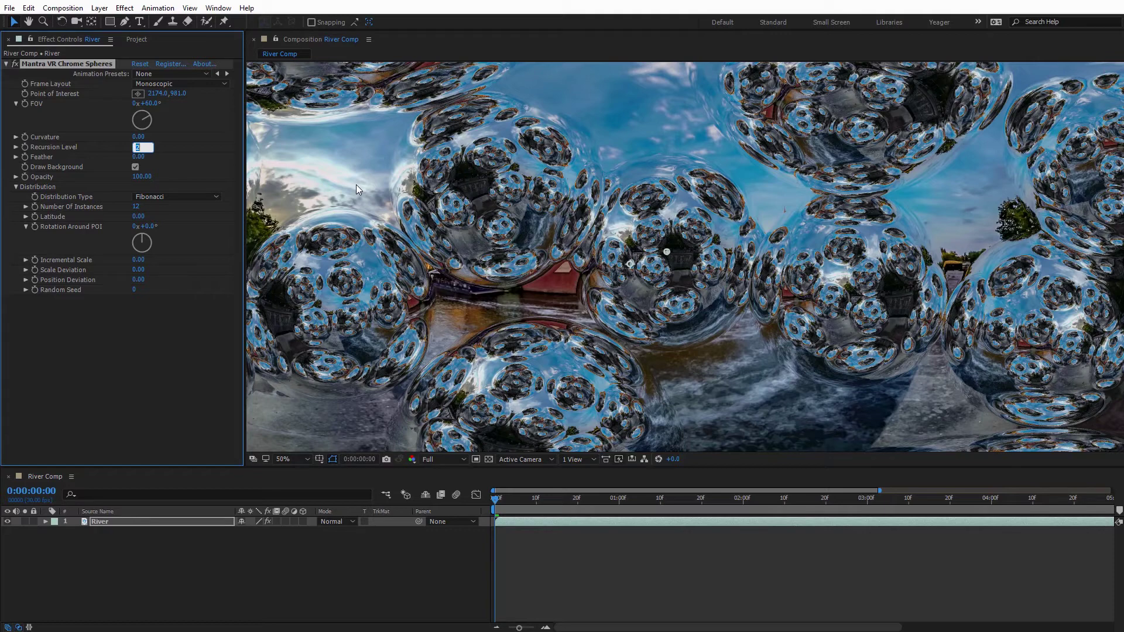
text(1)
key(Return)
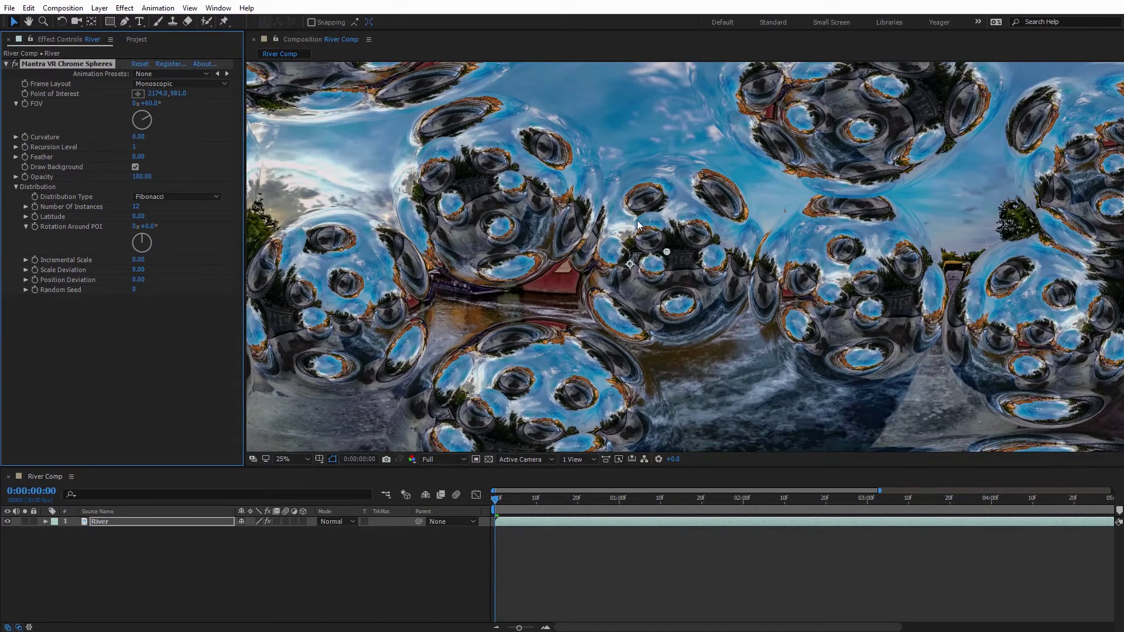
scroll(638, 224, down, 2)
drag(677, 254, 686, 253)
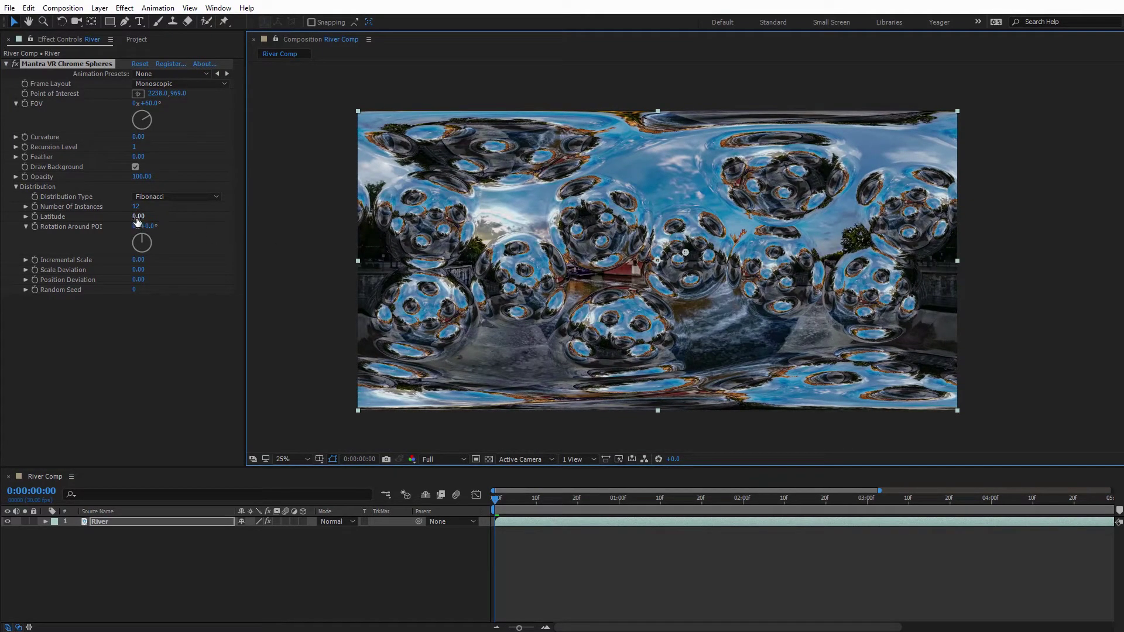
Step: Try Latitude values of 100, -100 and -25 with the point of interest moved to 2486, 993, and return the Latitude to 0
drag(140, 216, 214, 226)
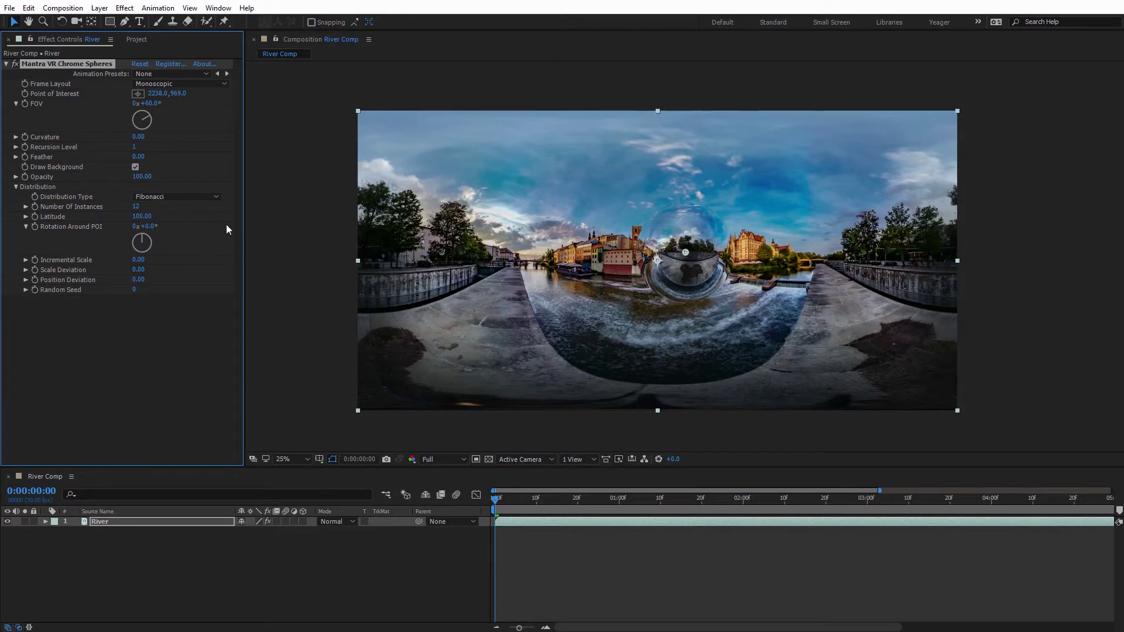
drag(142, 216, 16, 220)
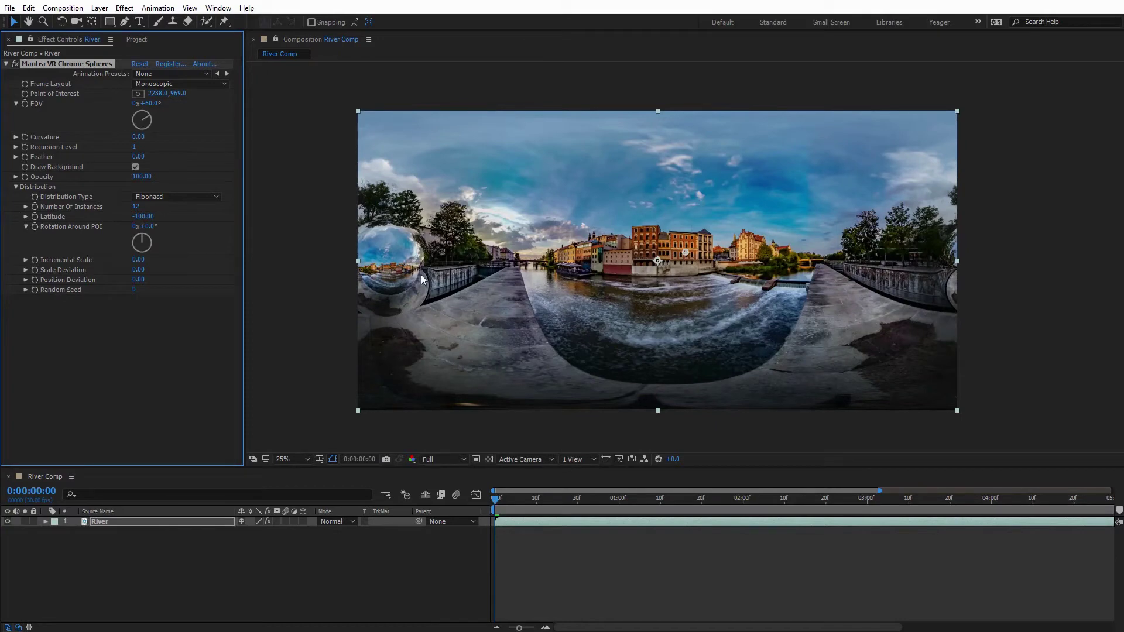
drag(686, 253, 722, 256)
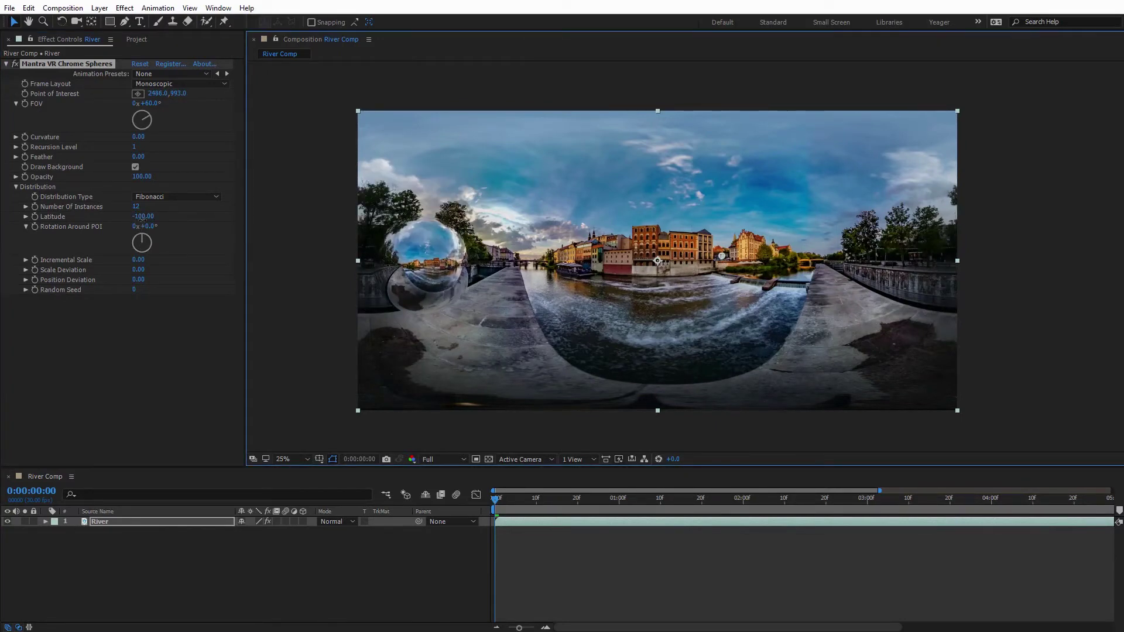
drag(142, 219, 188, 223)
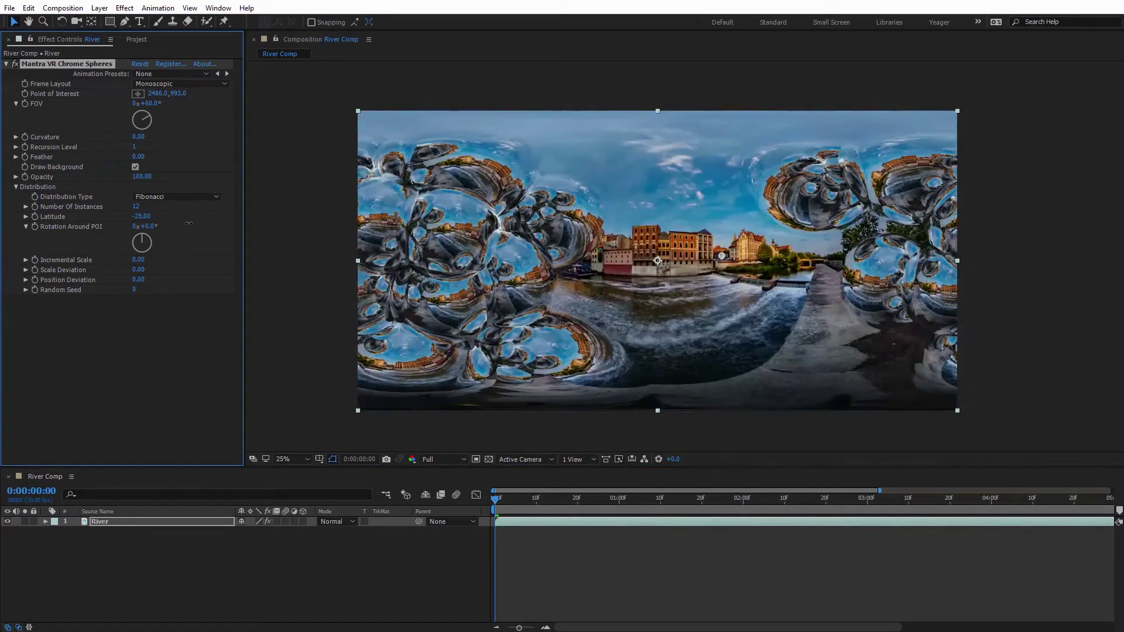
click(142, 217)
text(0)
key(Return)
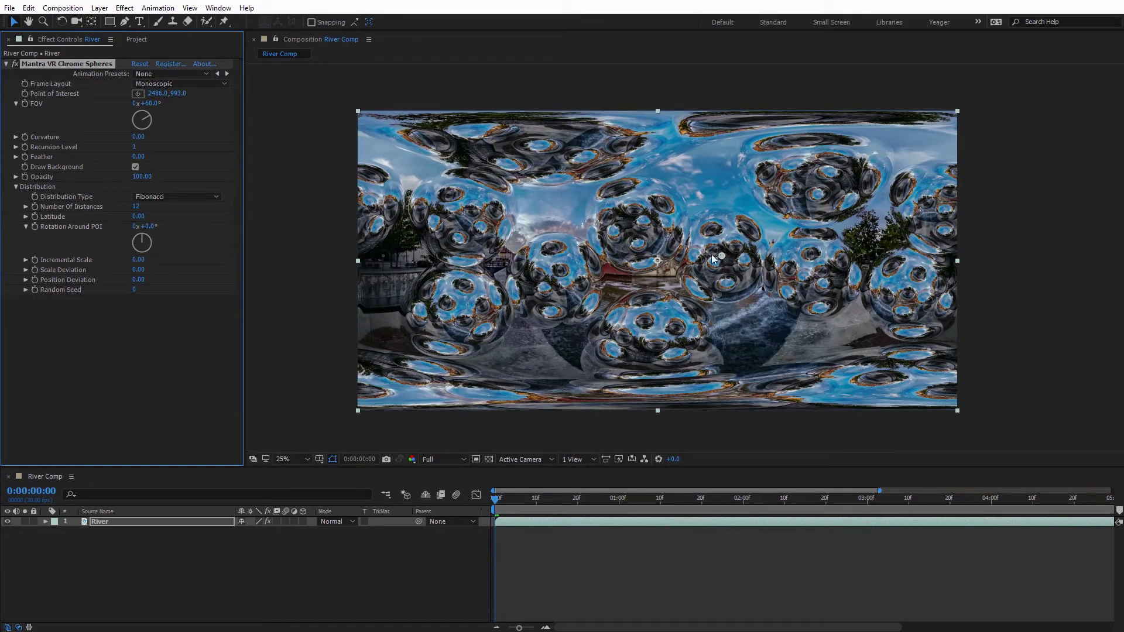
Step: Try a Rotation Around POI of about 143° with Incremental Scale values of -99 and 100, and return the Incremental Scale to 0
drag(150, 227, 240, 229)
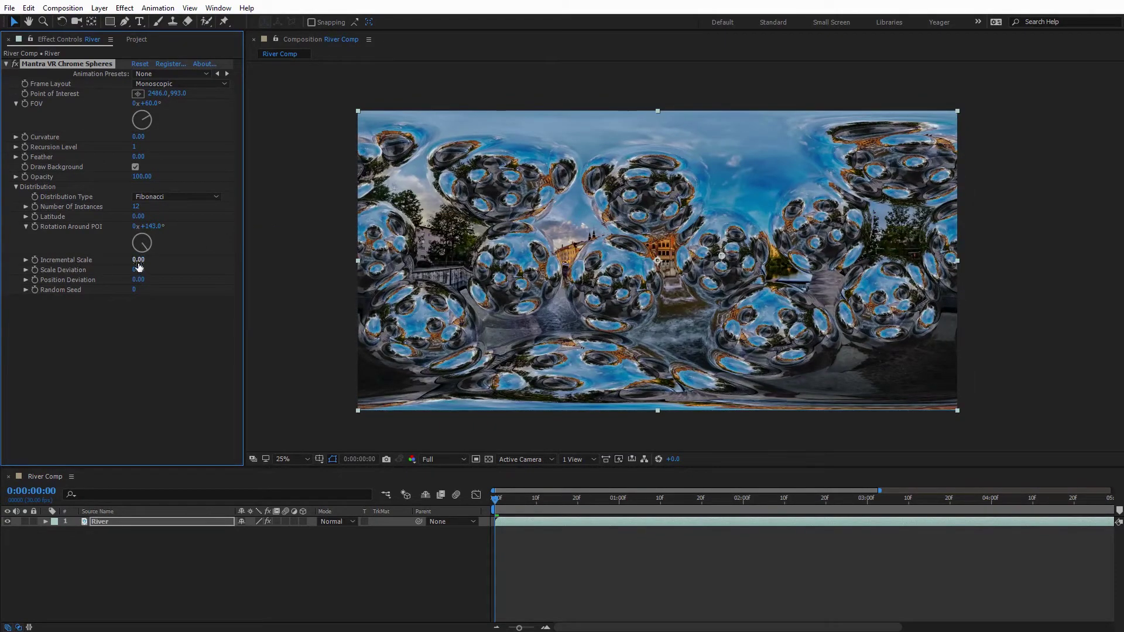
drag(138, 262, 106, 263)
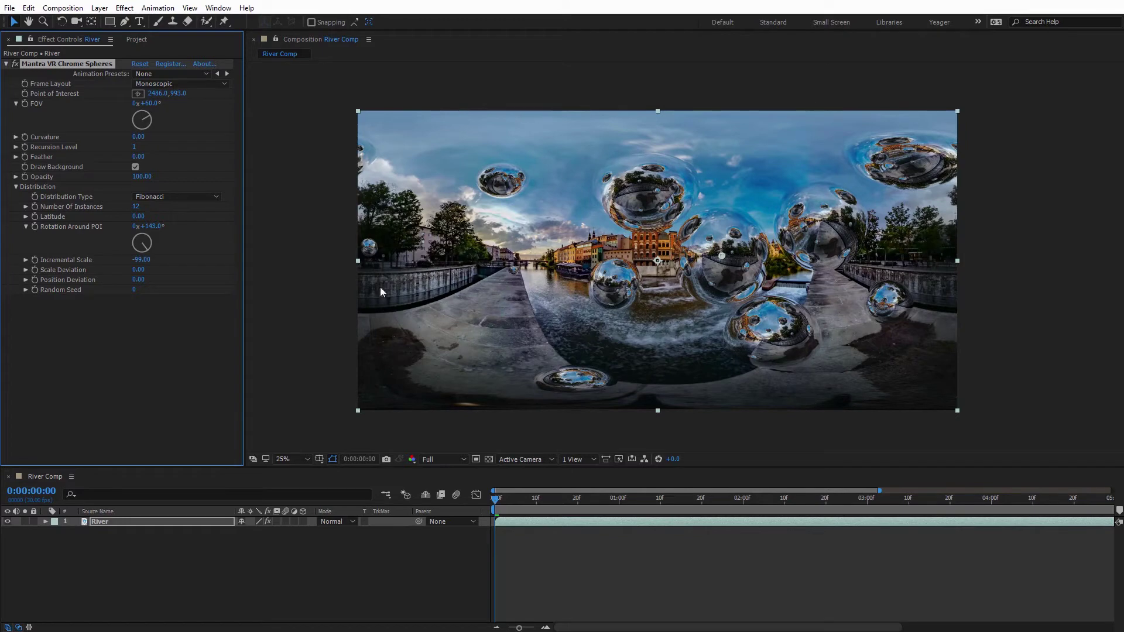
drag(129, 257, 307, 270)
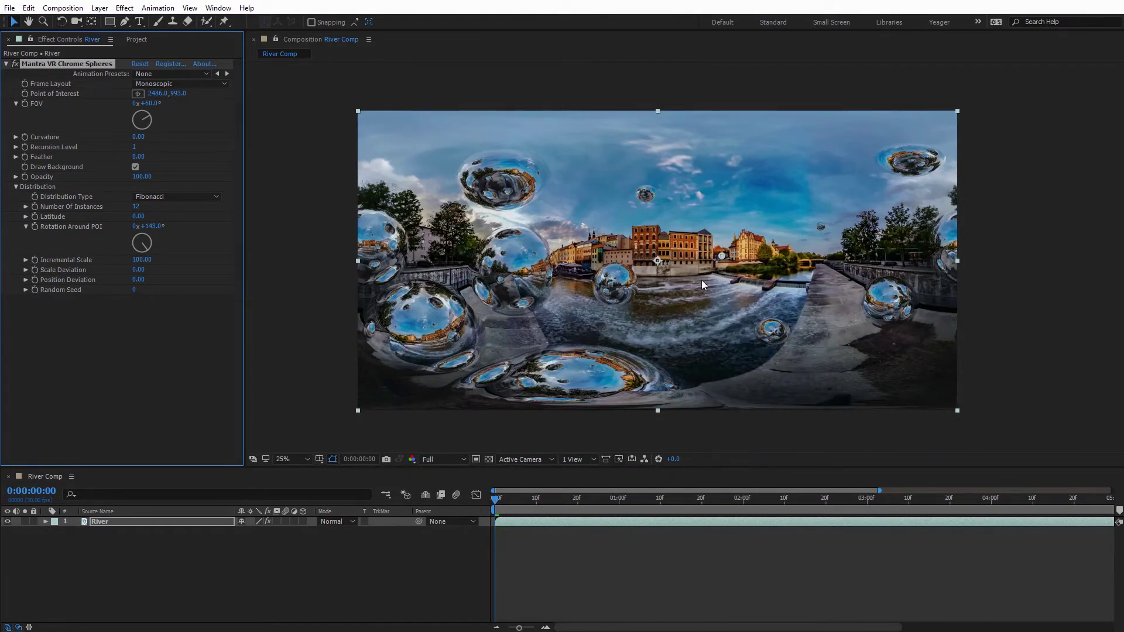
click(141, 260)
text(0)
key(Return)
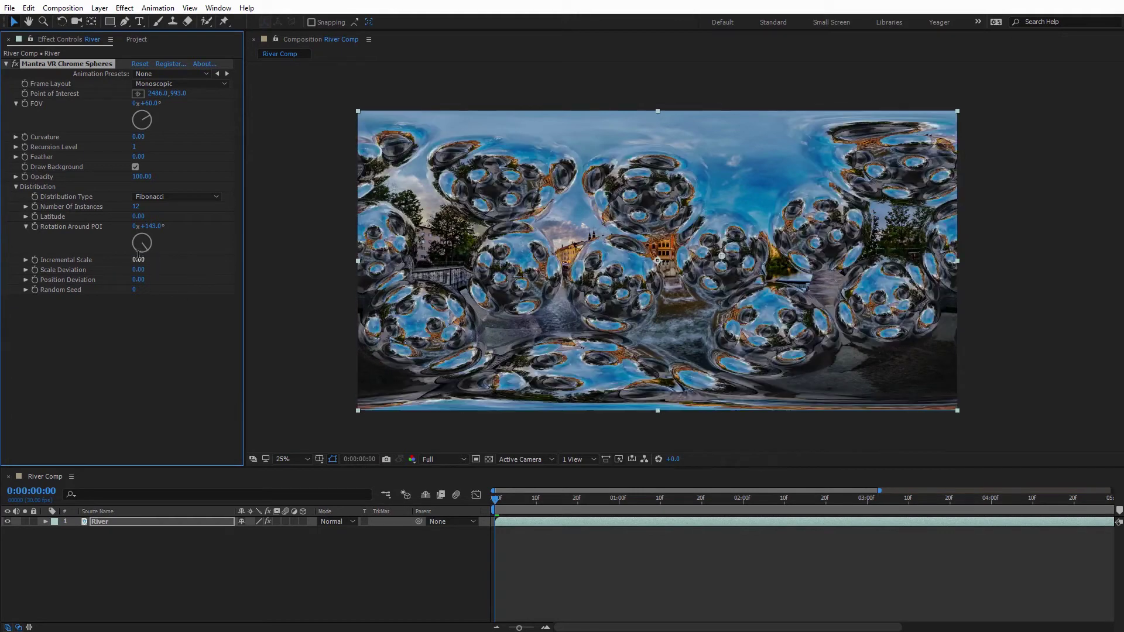
Step: Try a Scale Deviation of 25, and return both it and Rotation Around POI to 0
click(138, 270)
text(25)
key(Return)
drag(157, 270, 158, 302)
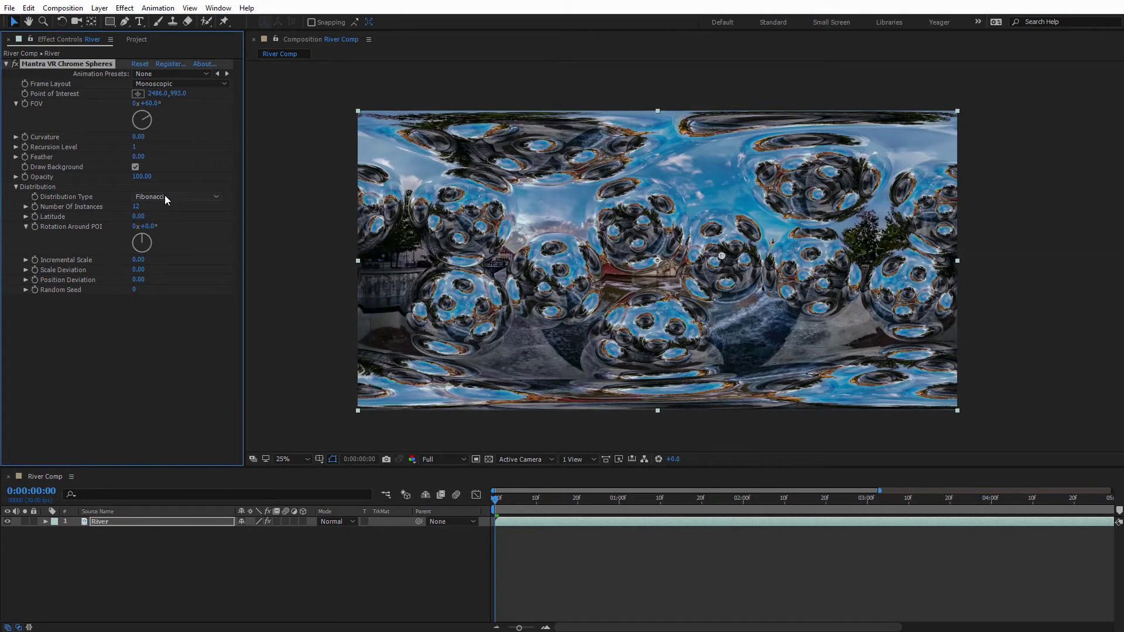
Step: Set the Distribution Type to Circle and move the point of interest to the panorama's bottom centre, about 2050, 2045
click(165, 199)
click(168, 218)
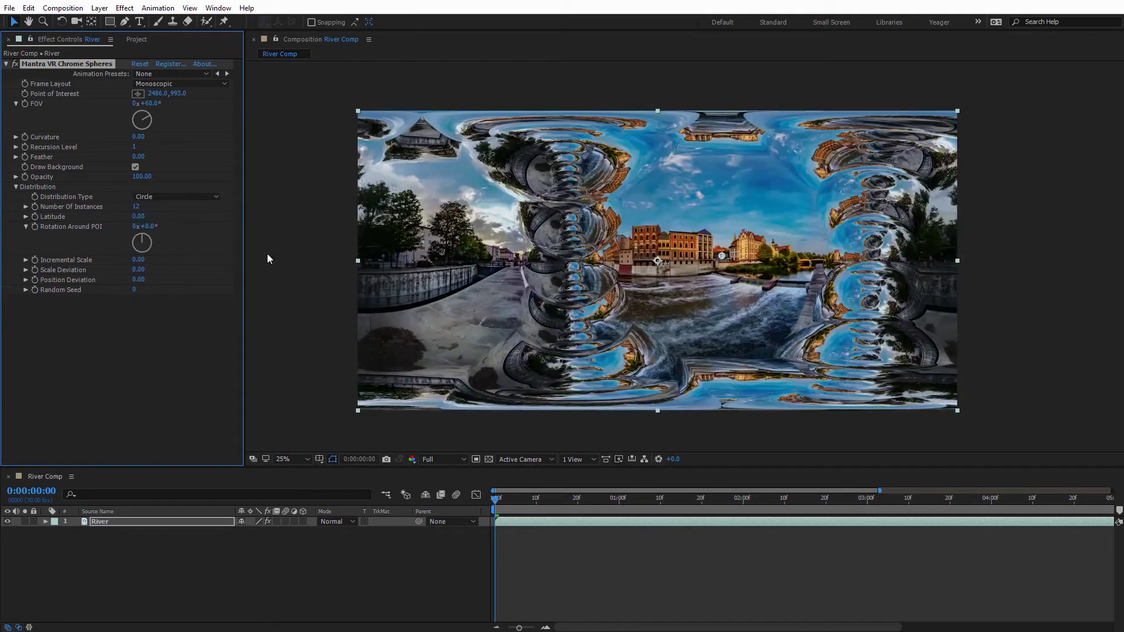
drag(721, 257, 659, 410)
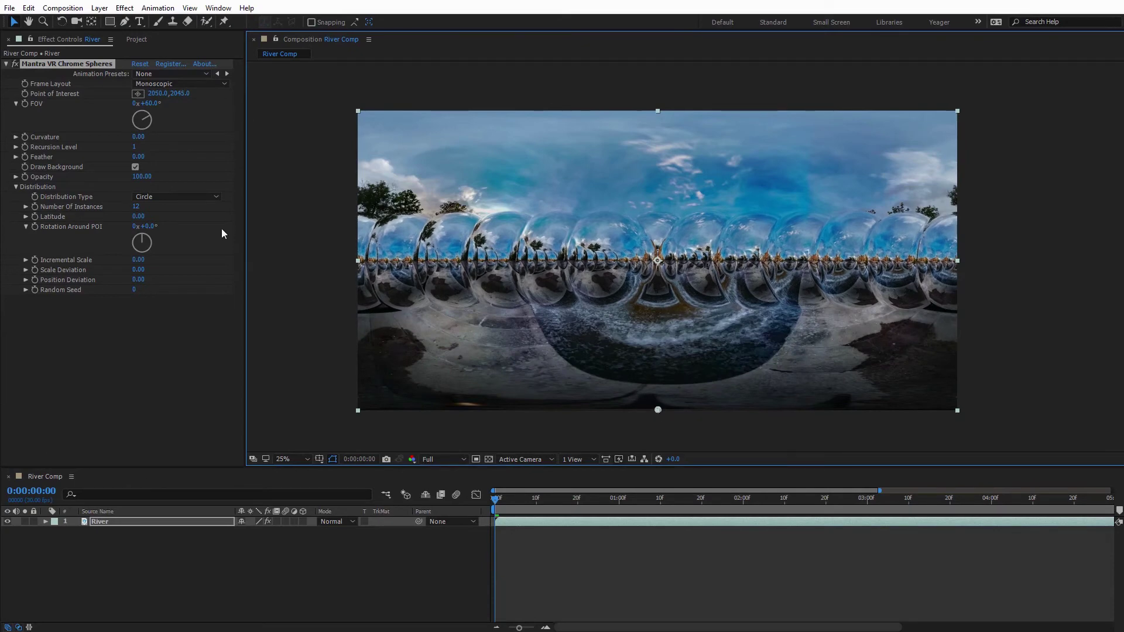
Step: Reduce the circle distribution's Number Of Instances to 8 and set the spheres' FOV to 25°
click(136, 208)
text(8)
key(Return)
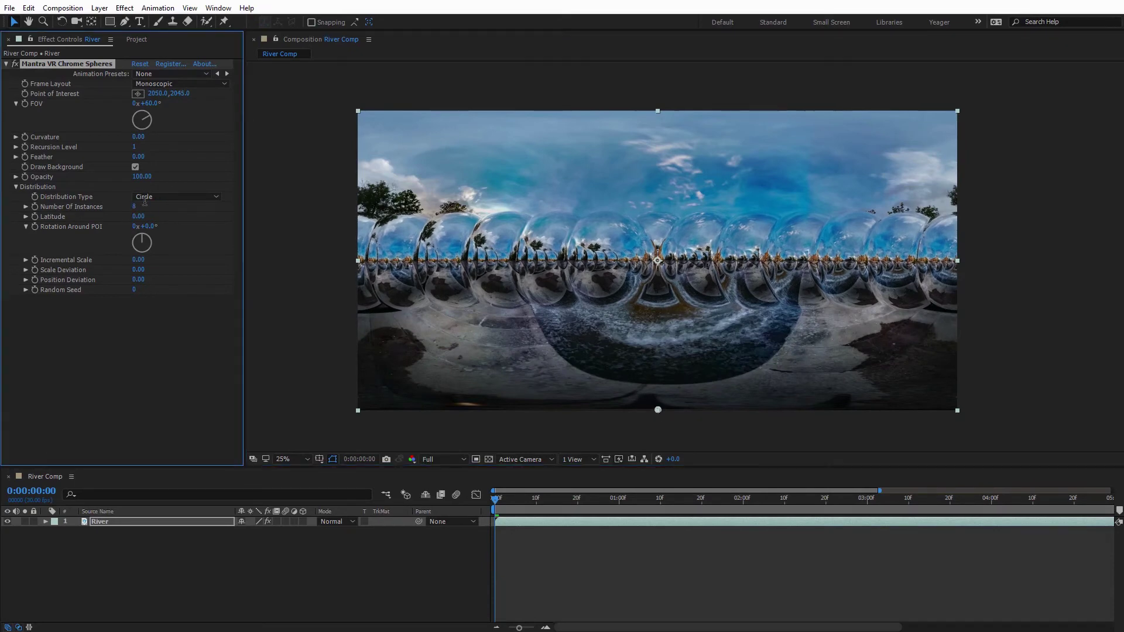
drag(130, 130, 140, 110)
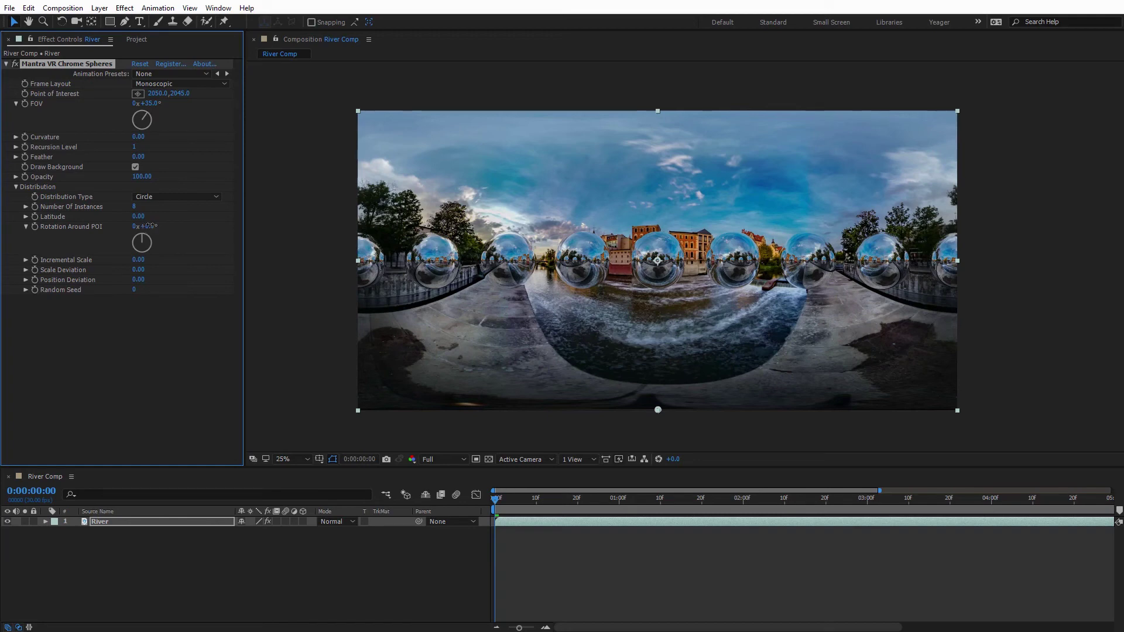
Step: Set Rotation Around POI to -7° and move the circle's point of interest to about 1546, 953
drag(221, 232, 273, 238)
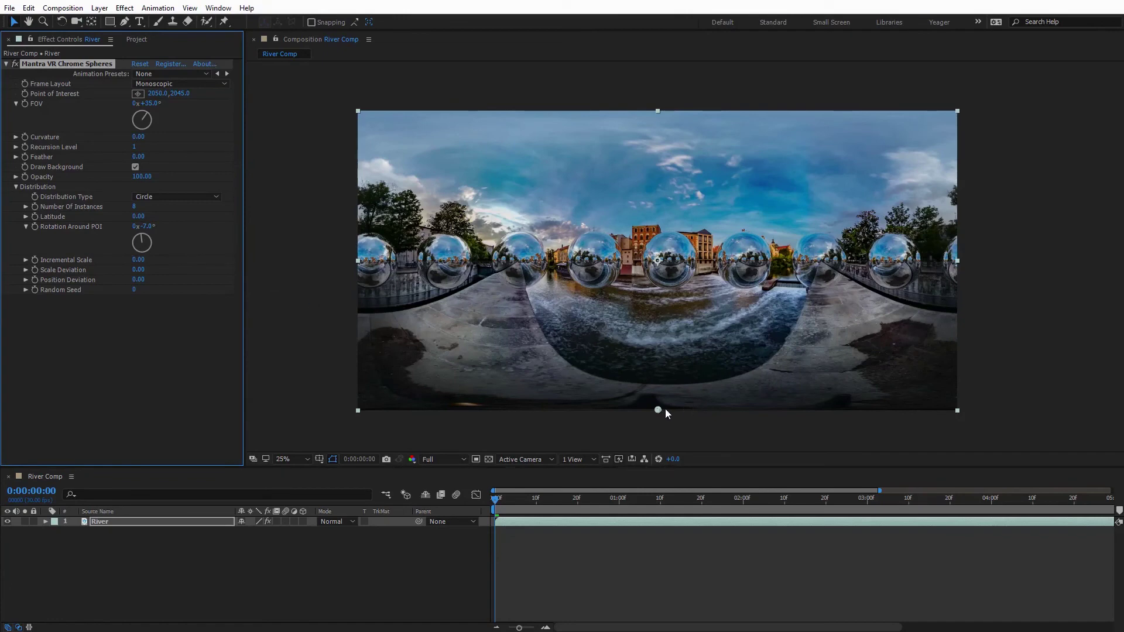
mouse_move(658, 411)
mouse_down()
mouse_move(642, 312)
mouse_move(644, 373)
mouse_move(597, 379)
mouse_up()
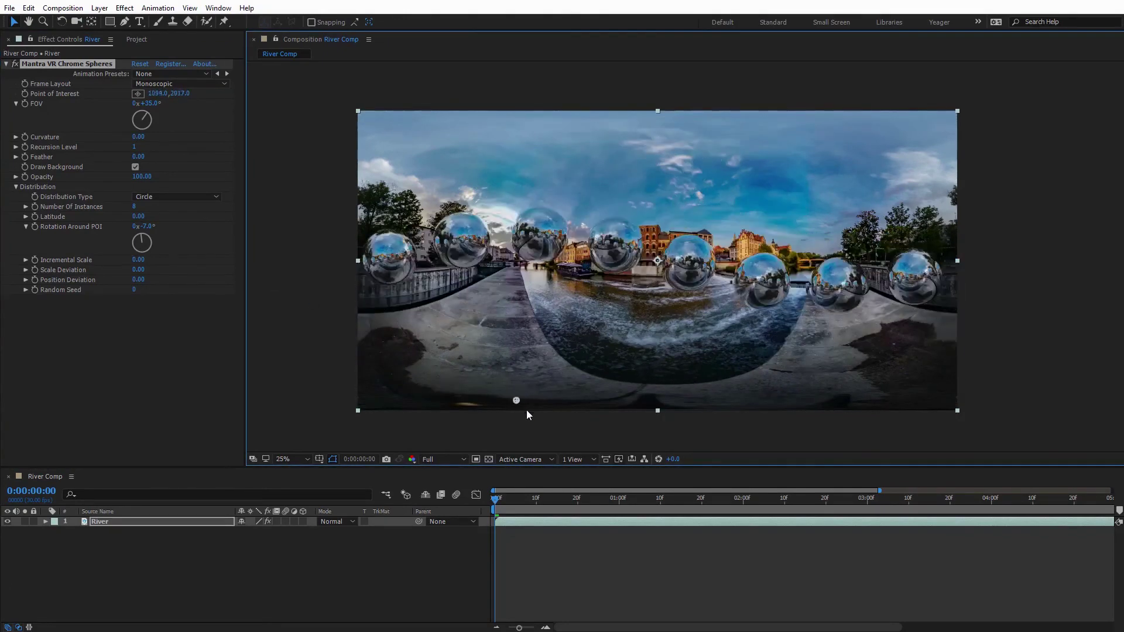
key(space)
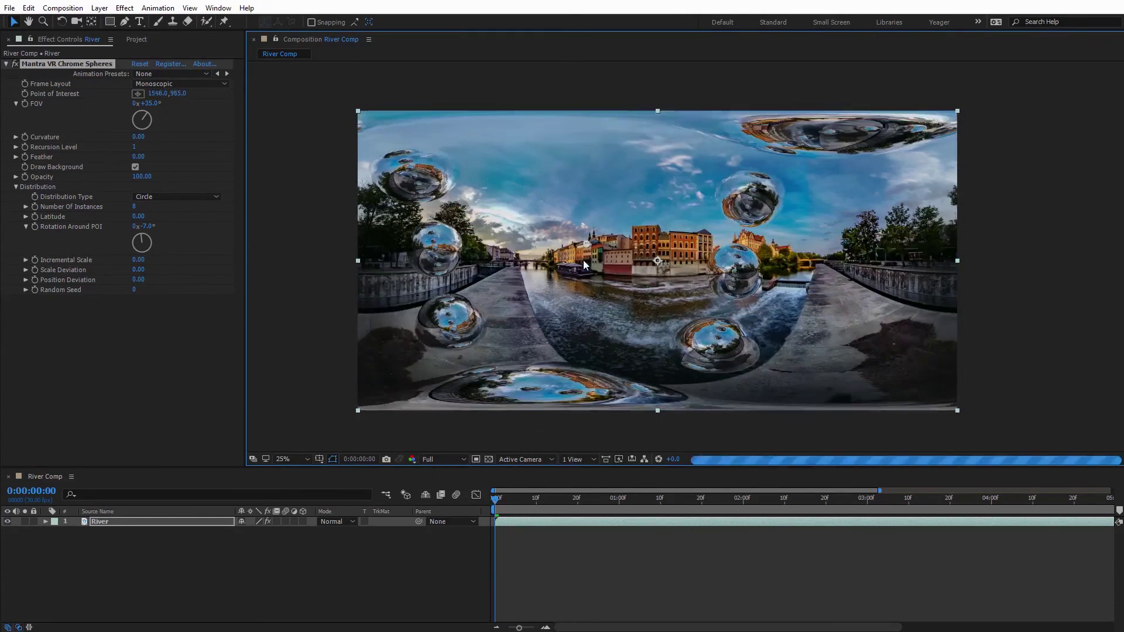